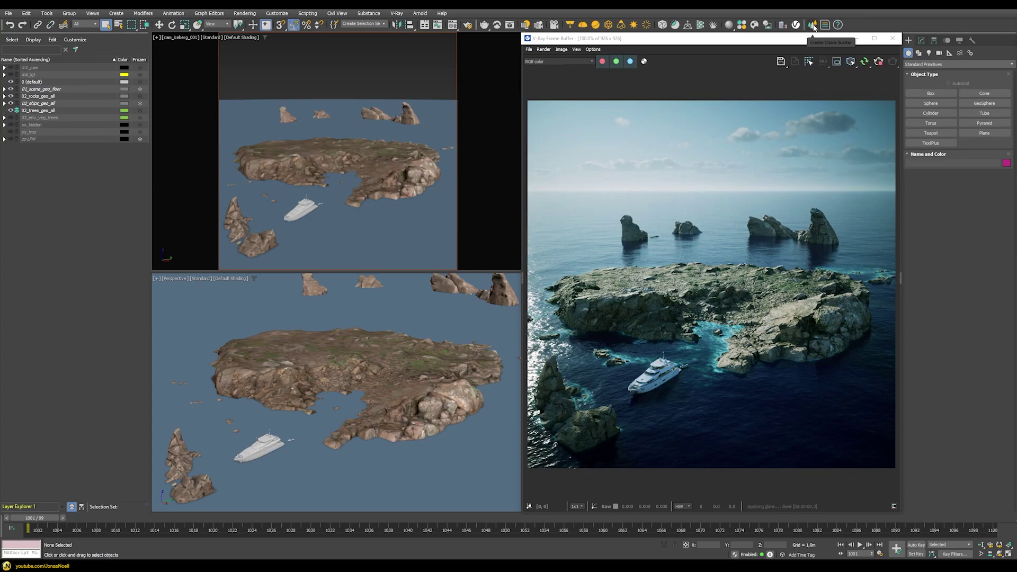
- Create ChaosScatter002 next to the island and show its parameters in the Modify panel
click(813, 27)
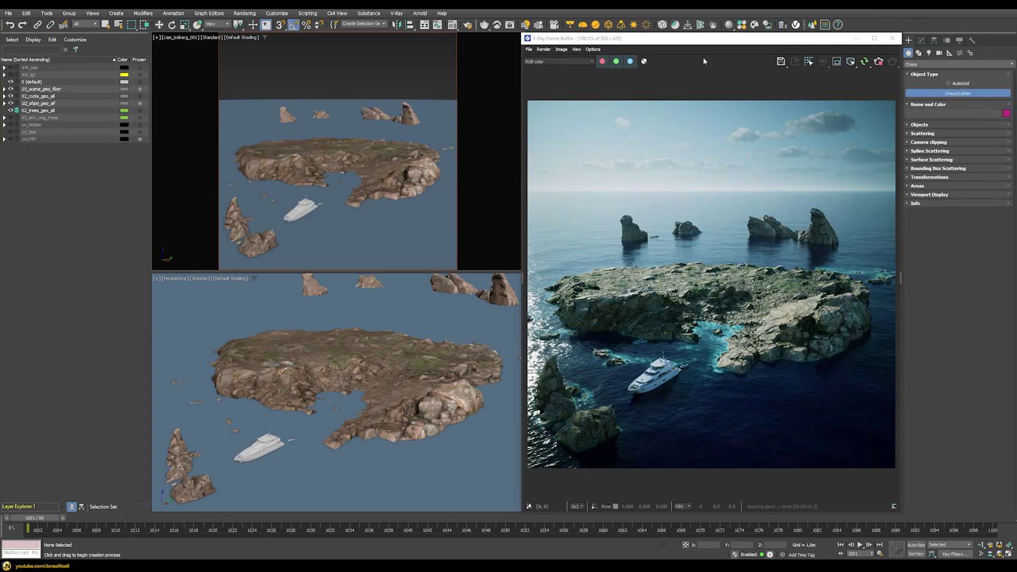
drag(379, 224, 401, 243)
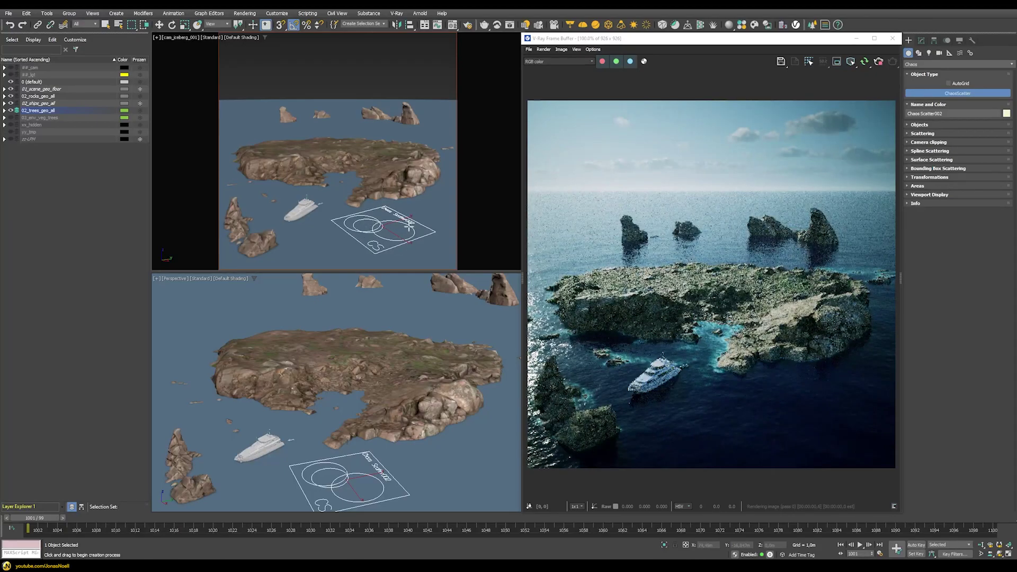
click(159, 25)
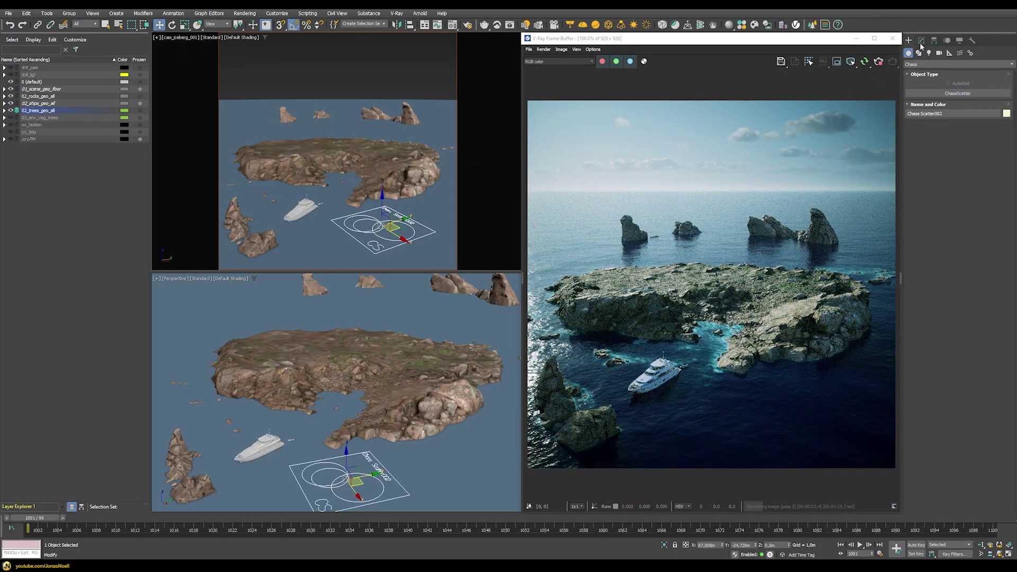
click(921, 42)
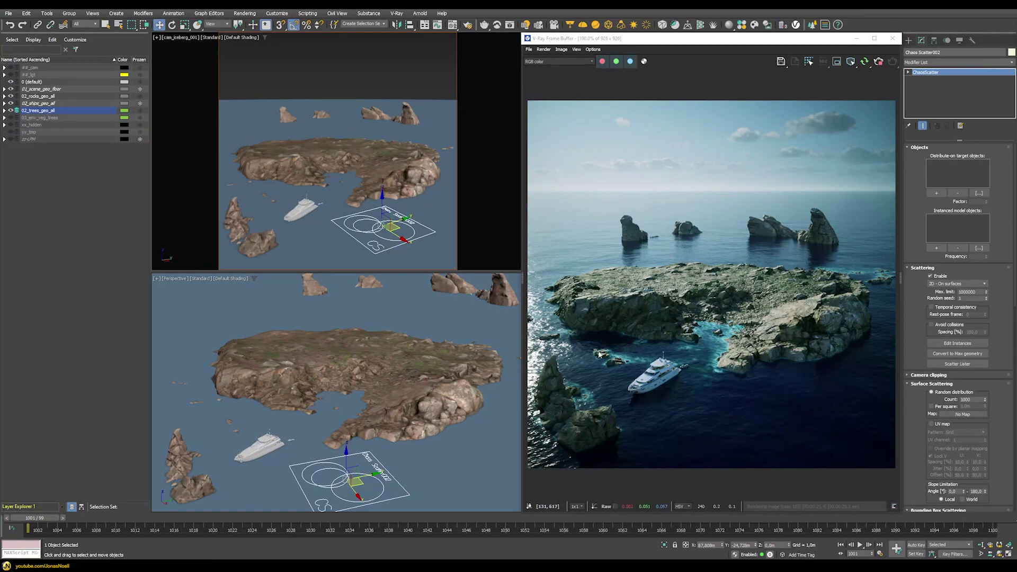
- Set geo_islandBig_001 as the scatter's Distribute-on surface and unhide the 03_env_veg_trees layer
click(937, 193)
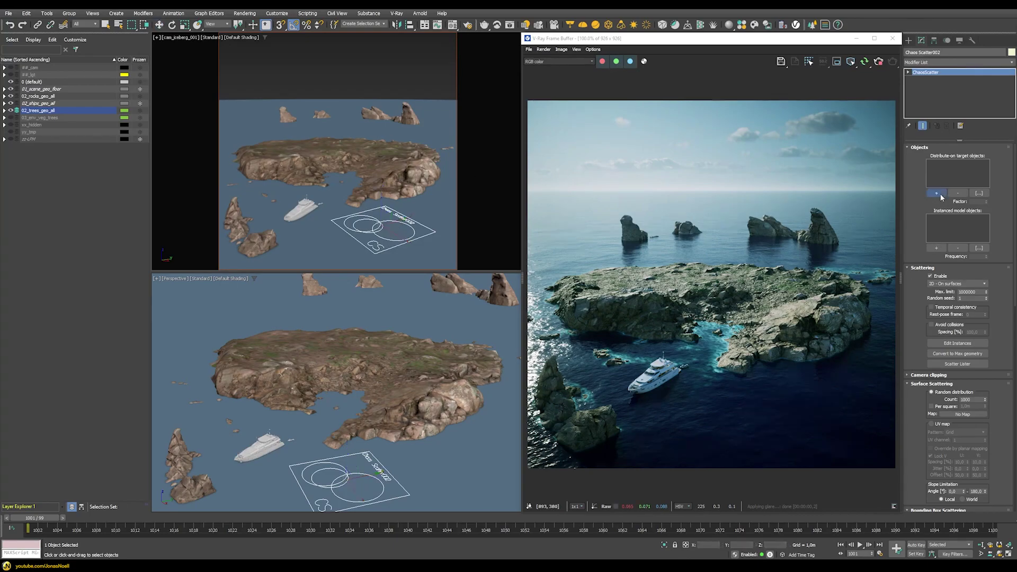
click(362, 153)
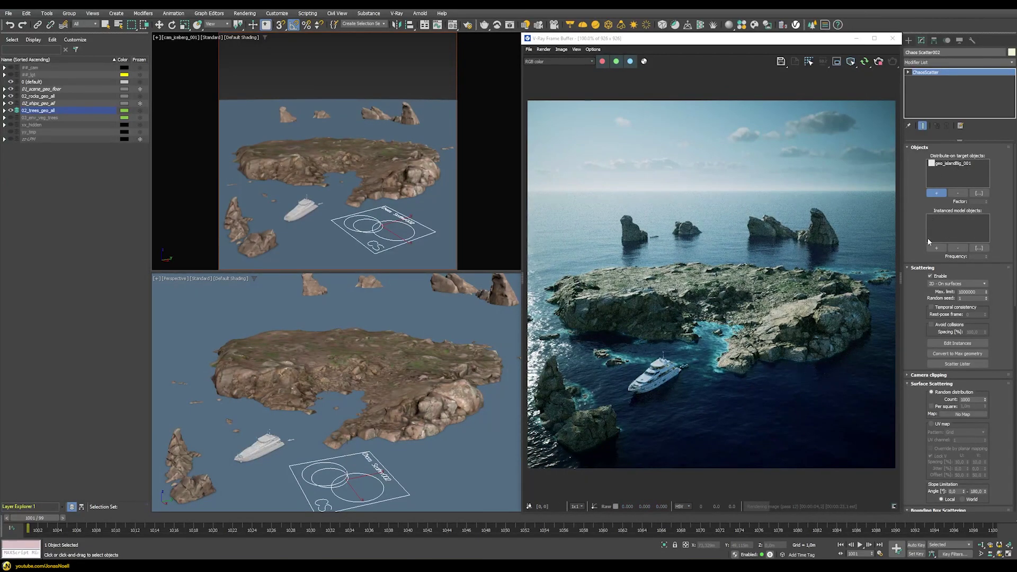
click(11, 118)
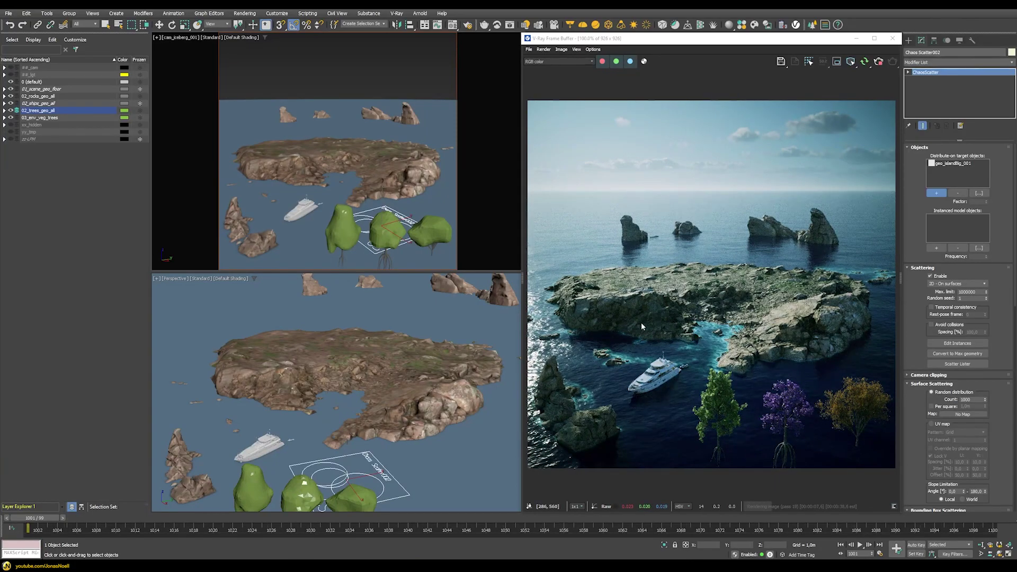
- Add geo_tree001_001, geo_tree002_001 and geo_tree003_001 as the scatter's instanced models
click(979, 249)
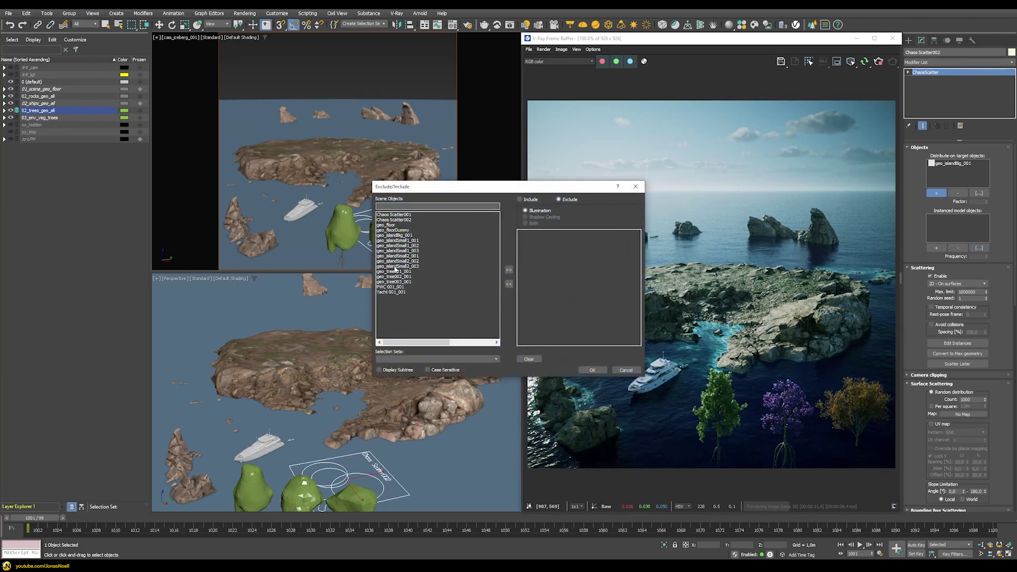
drag(395, 270, 398, 284)
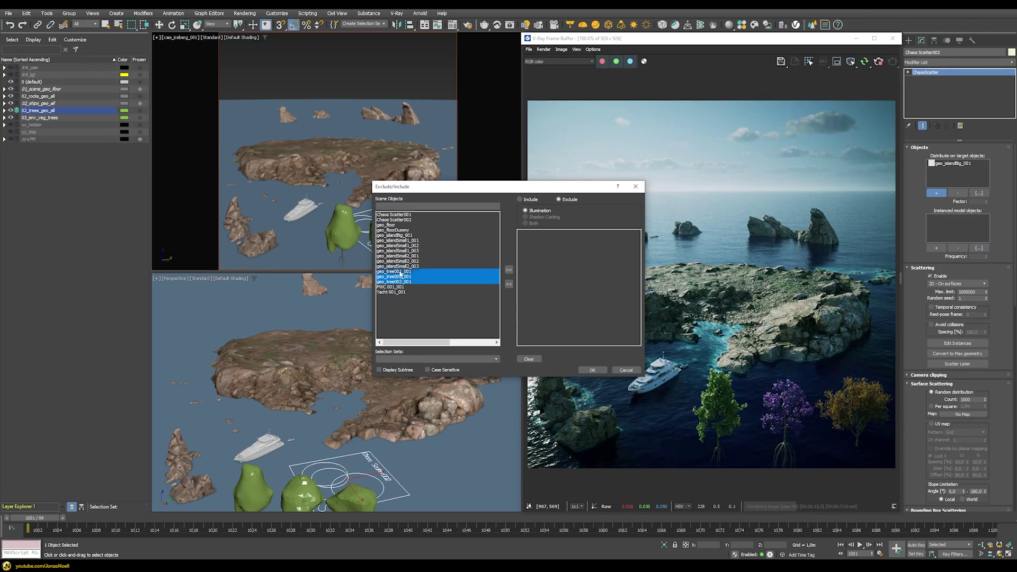
click(509, 269)
click(602, 372)
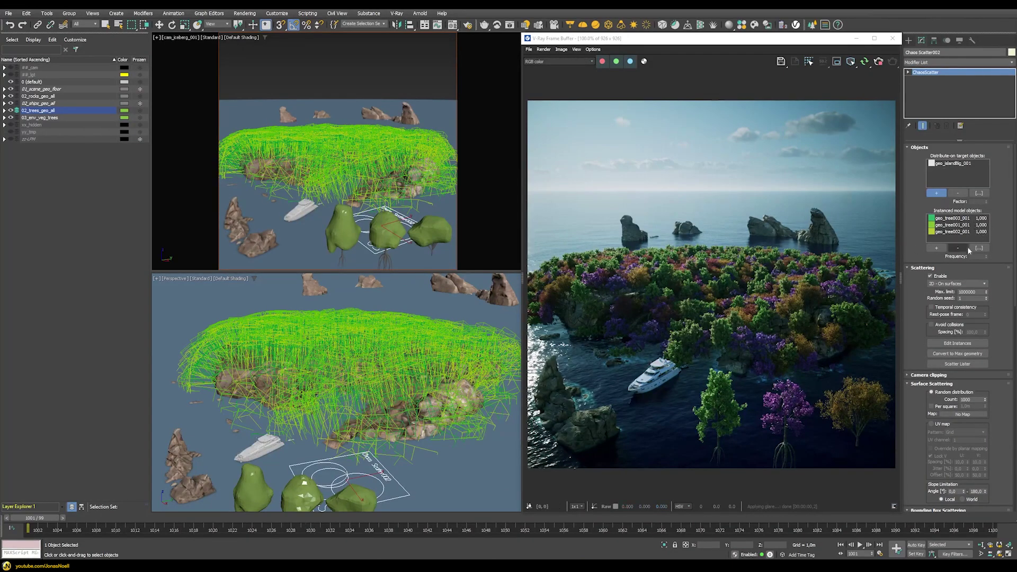
click(951, 232)
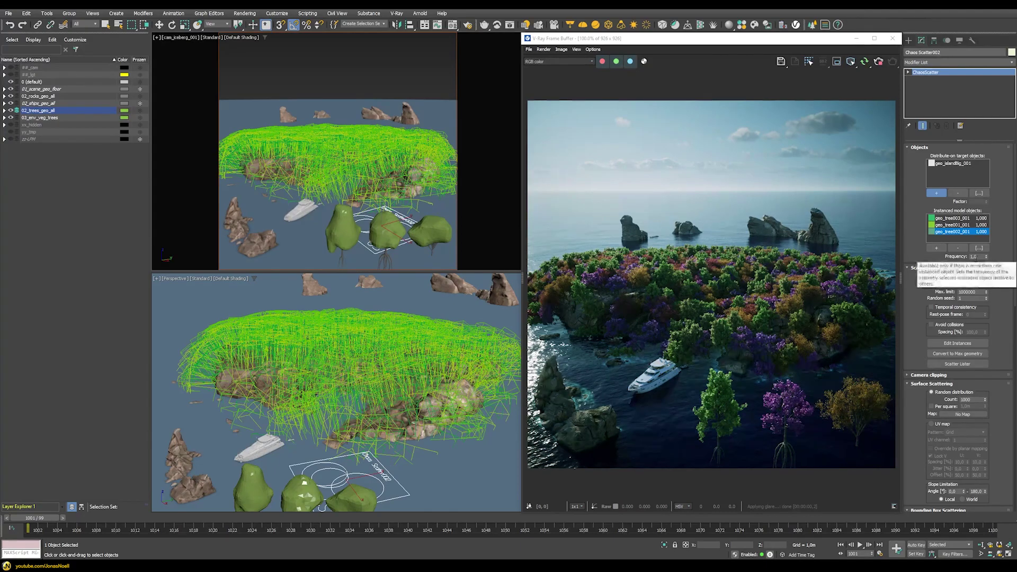
click(975, 256)
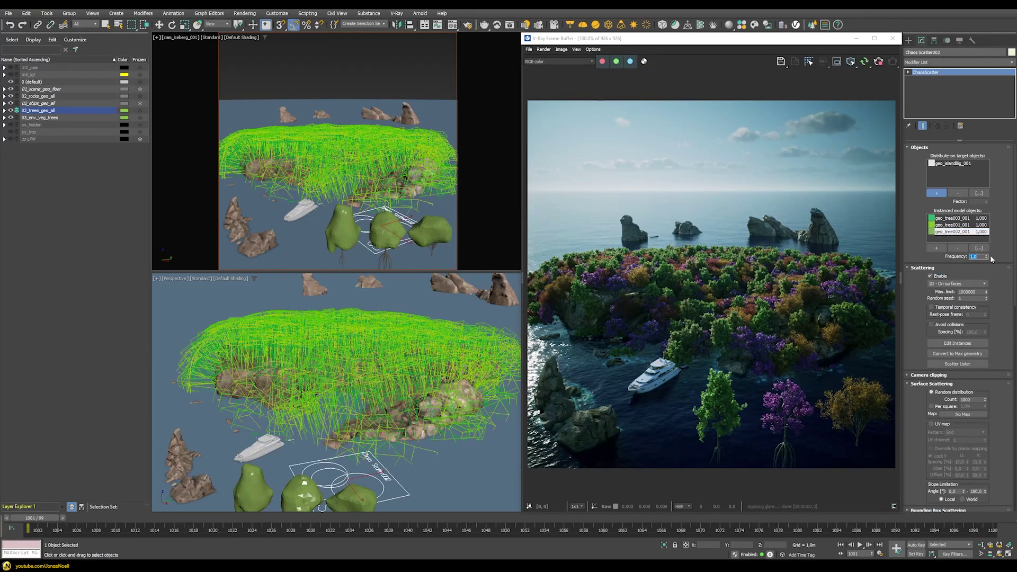
text(5)
key(Return)
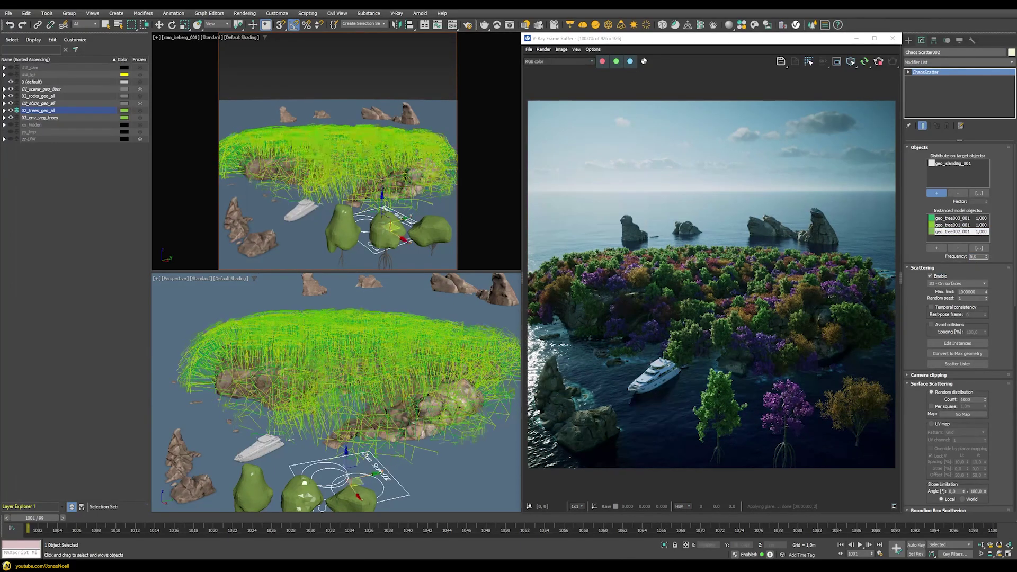
key(w)
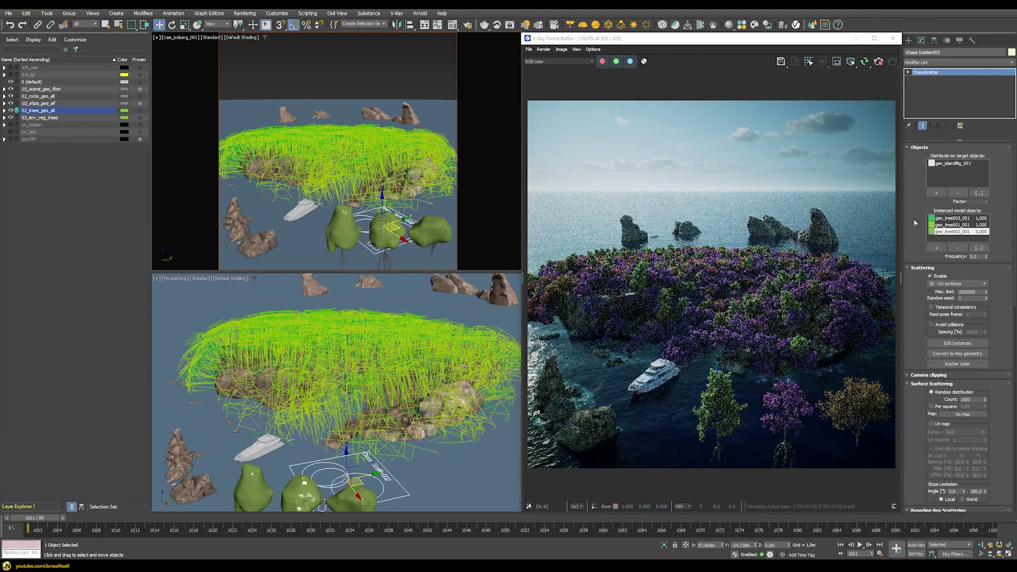
click(954, 219)
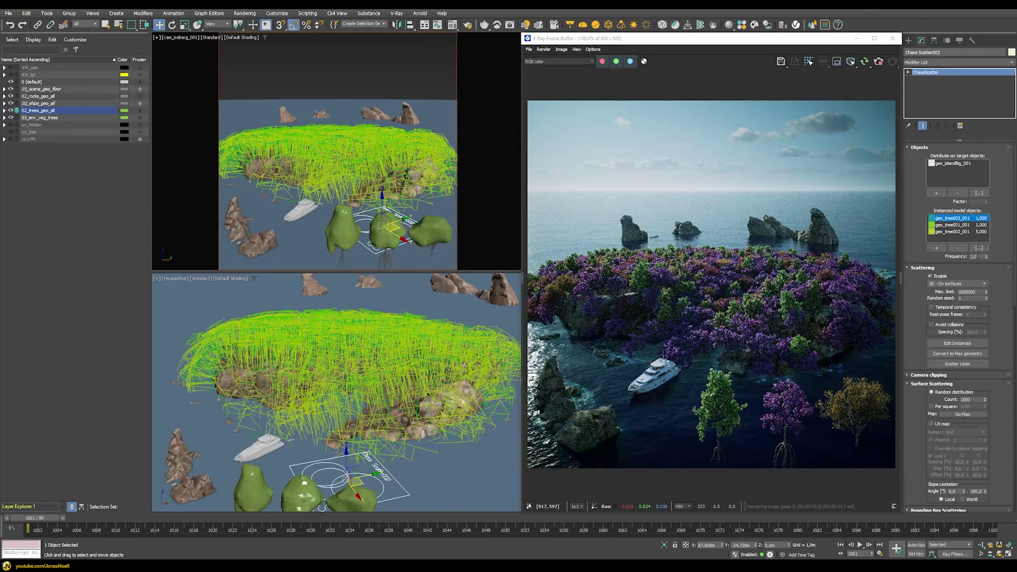
double_click(974, 256)
text(3)
key(Return)
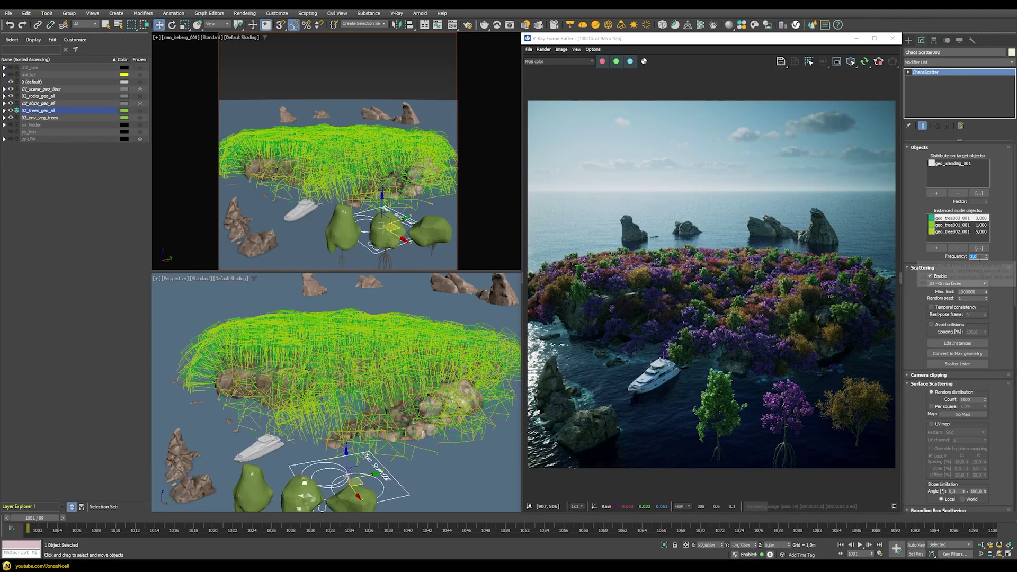
text(1)
key(Return)
click(979, 233)
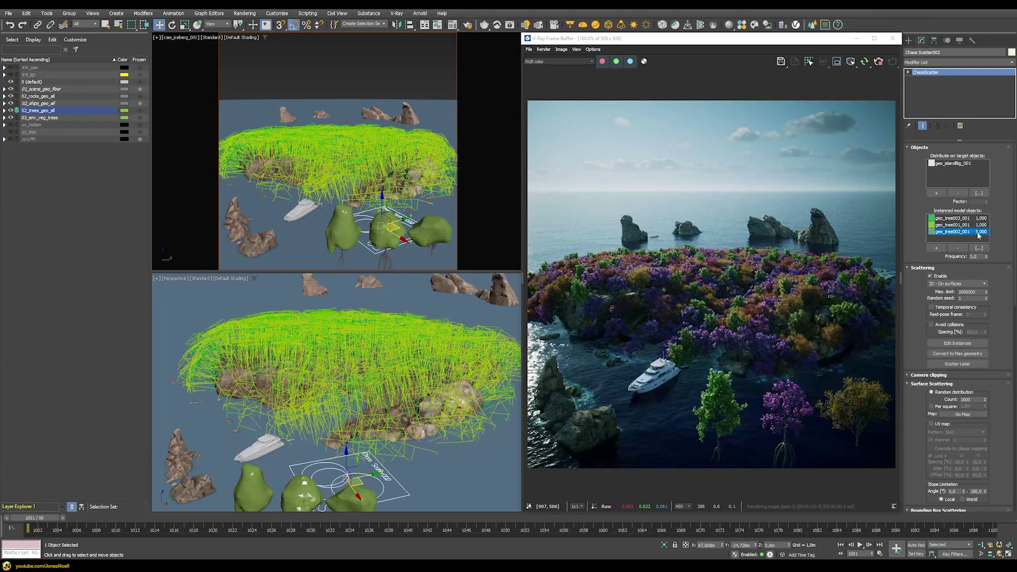
double_click(973, 257)
text(1)
key(Return)
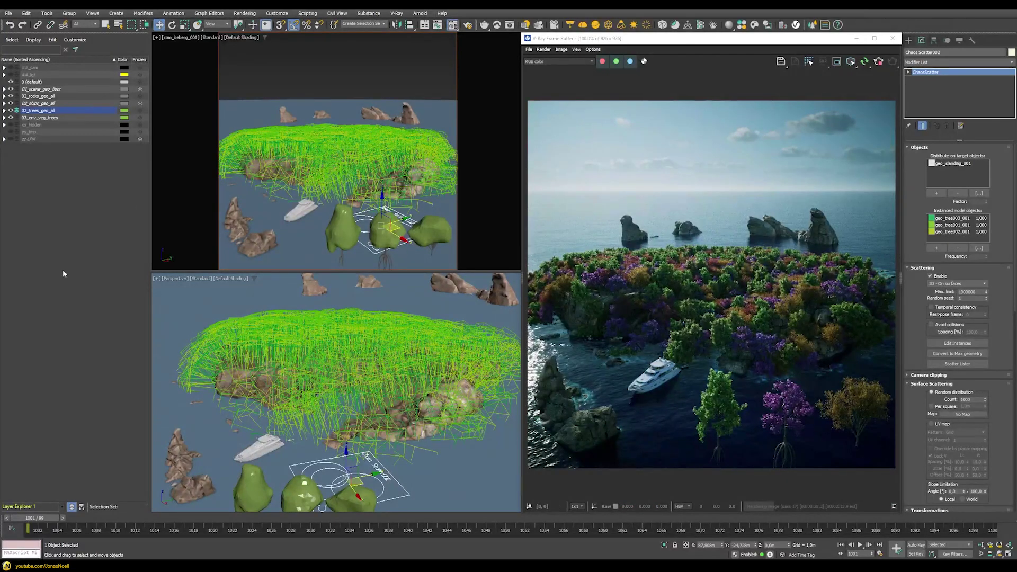
- Assign the shd_tree01 material to geo_tree002_001 and geo_tree003_001 in the Material Editor
key(m)
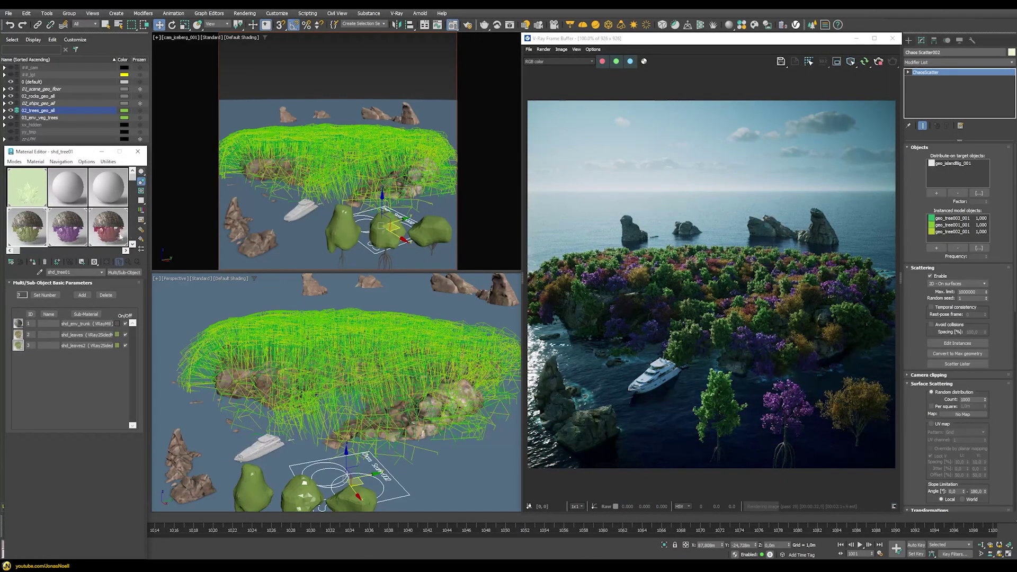
click(383, 242)
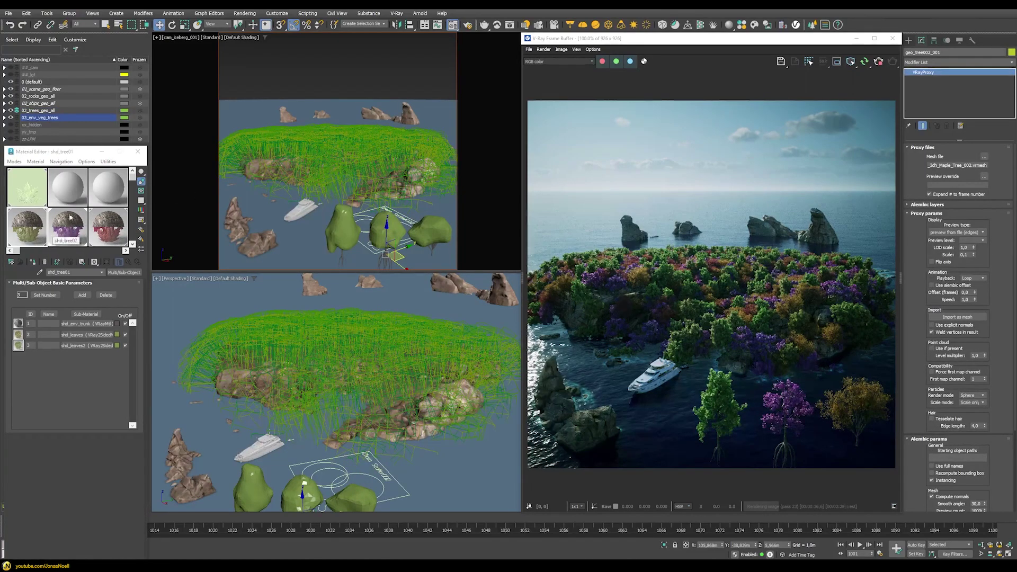
click(33, 262)
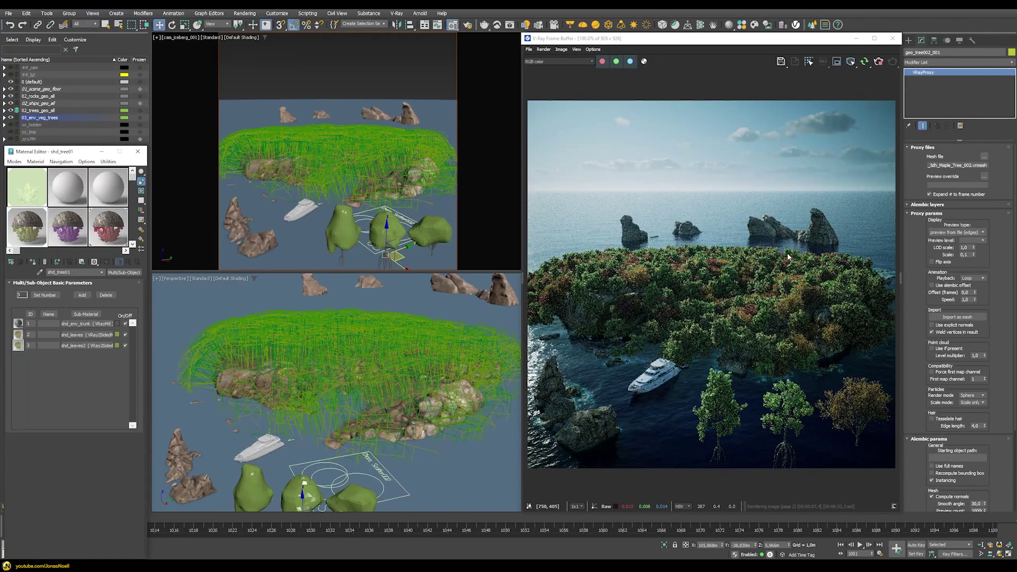
click(431, 231)
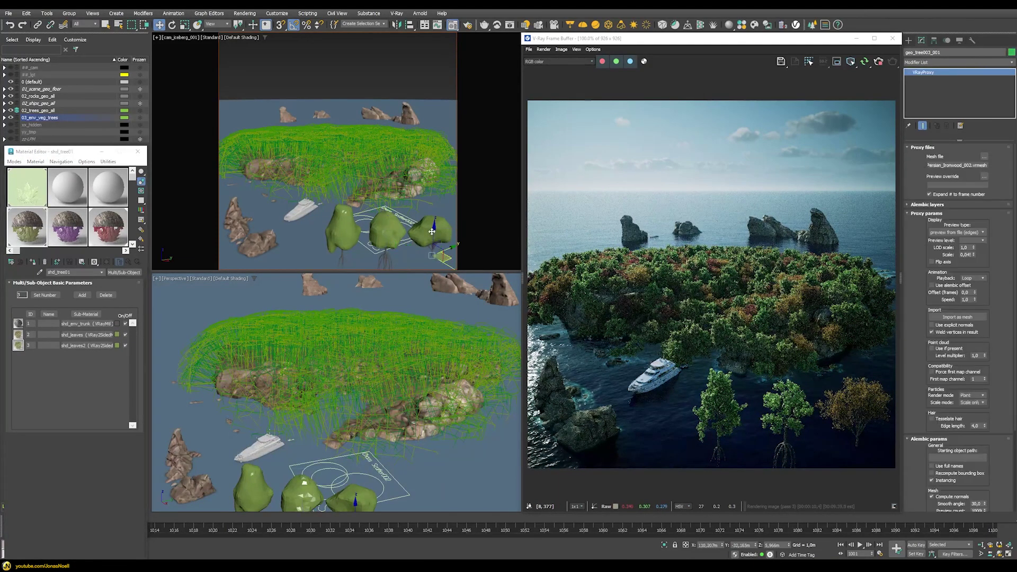
click(33, 262)
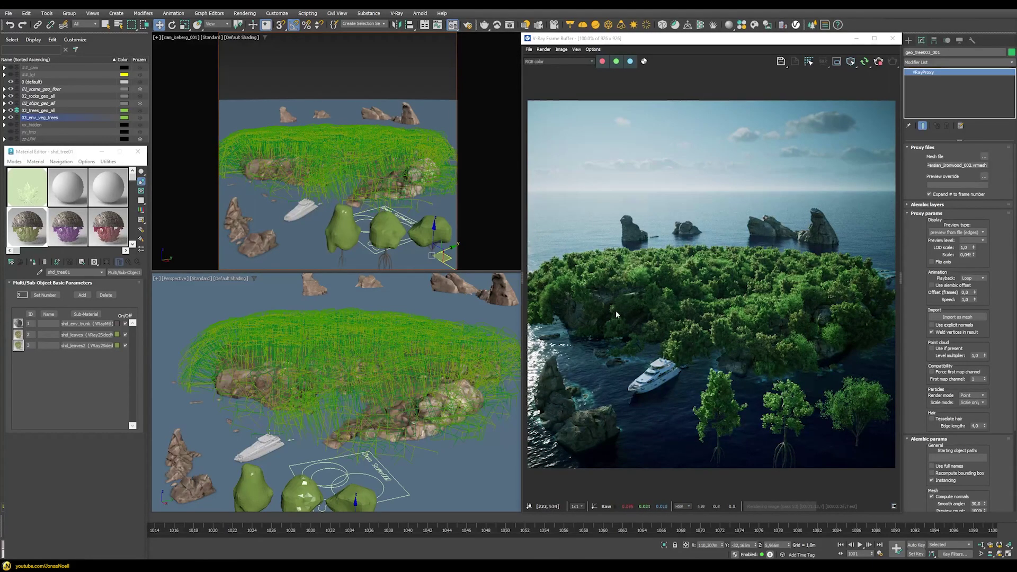
- In the colorCC composite map, try a Layer 2 opacity of 50 and then 75
click(22, 194)
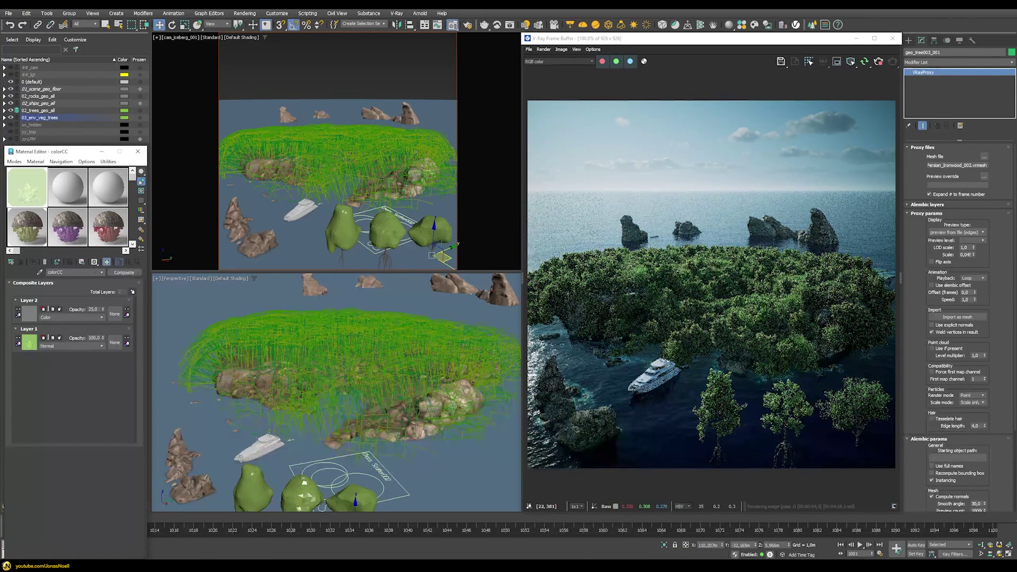
click(30, 317)
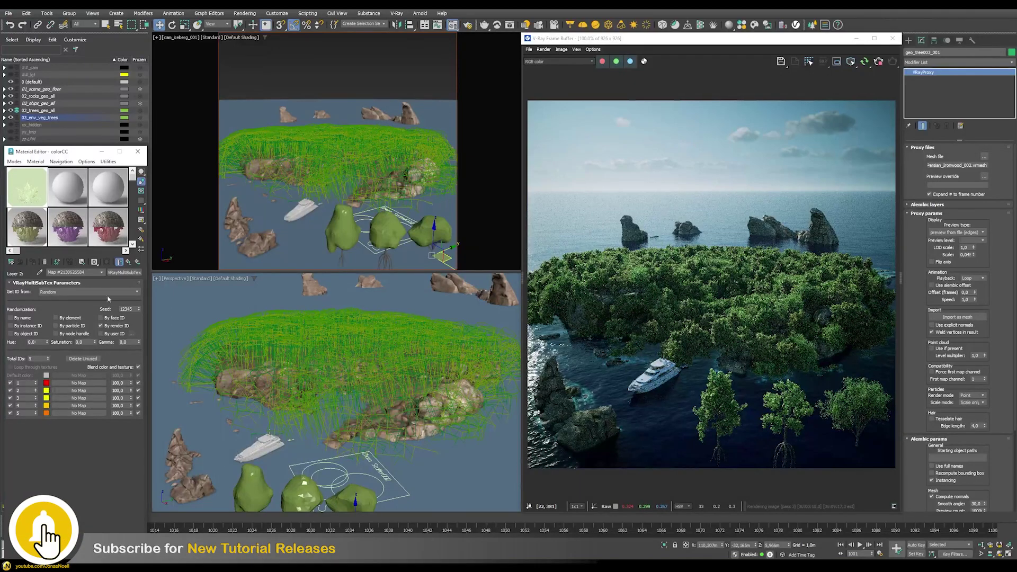
click(128, 262)
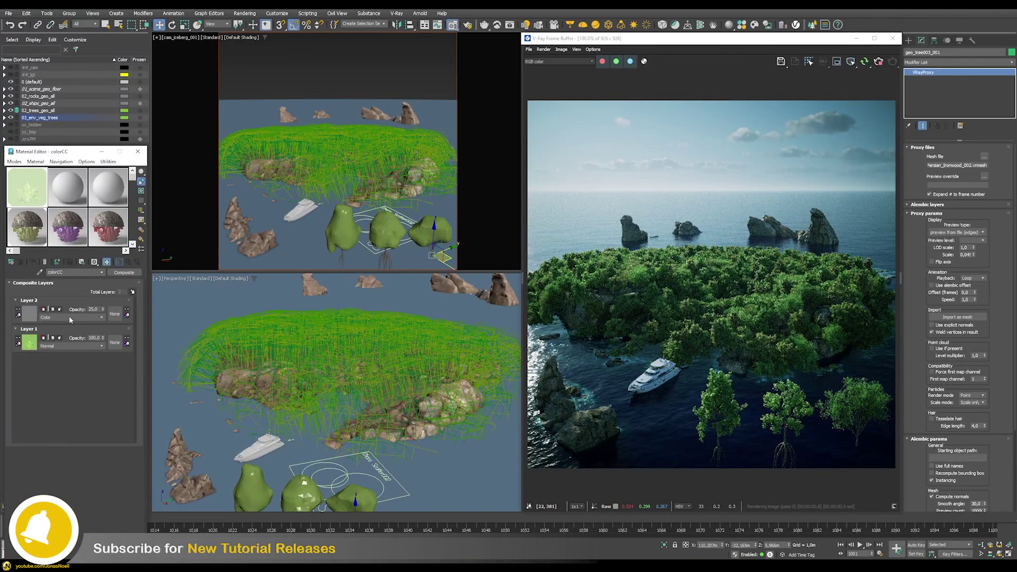
double_click(94, 309)
text(50)
key(Return)
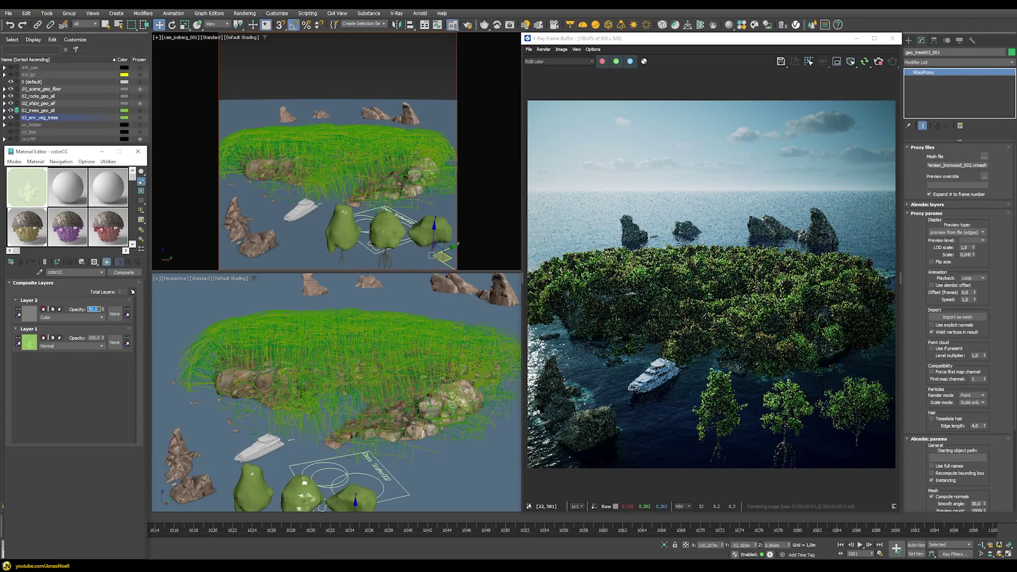
text(75)
key(Return)
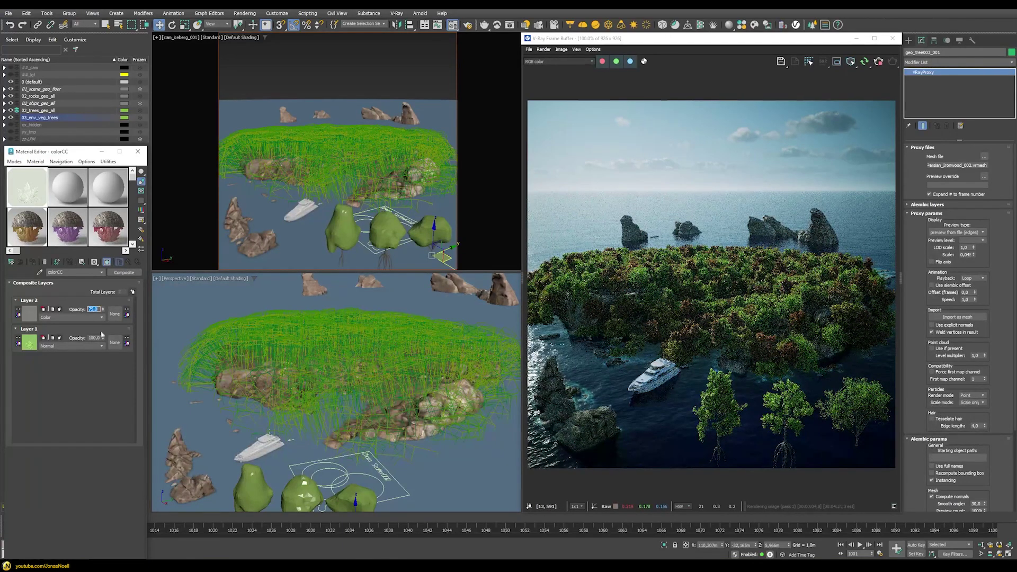
- Recheck the Layer 2 texture and set the Layer 2 opacity back to 50
click(33, 317)
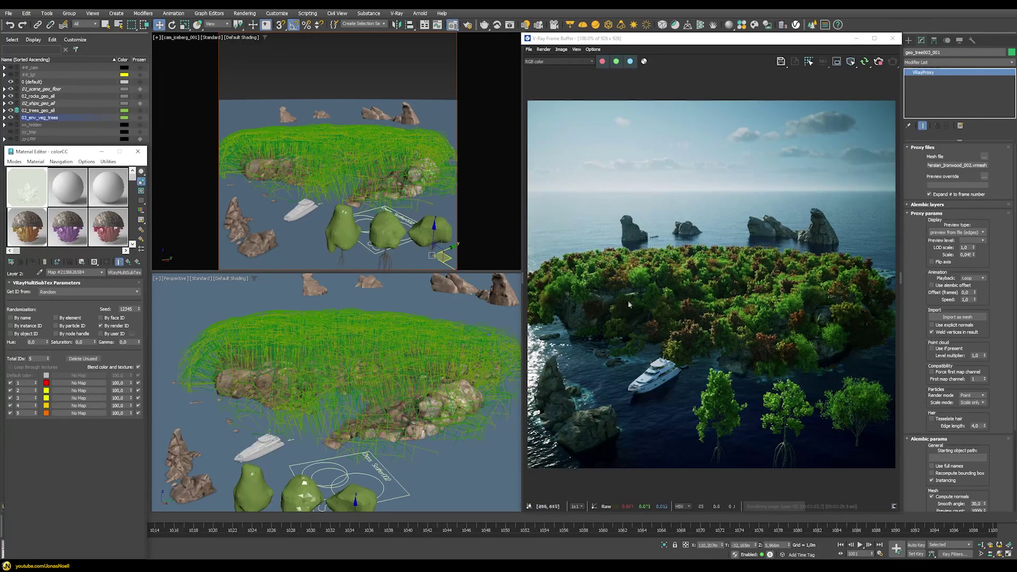
click(101, 273)
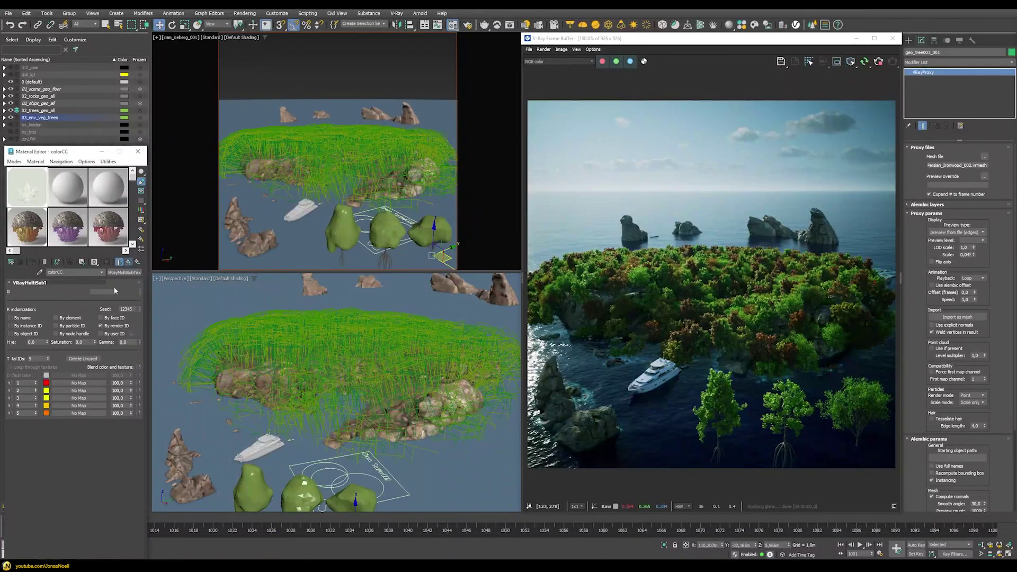
click(113, 289)
double_click(93, 309)
text(50)
key(Return)
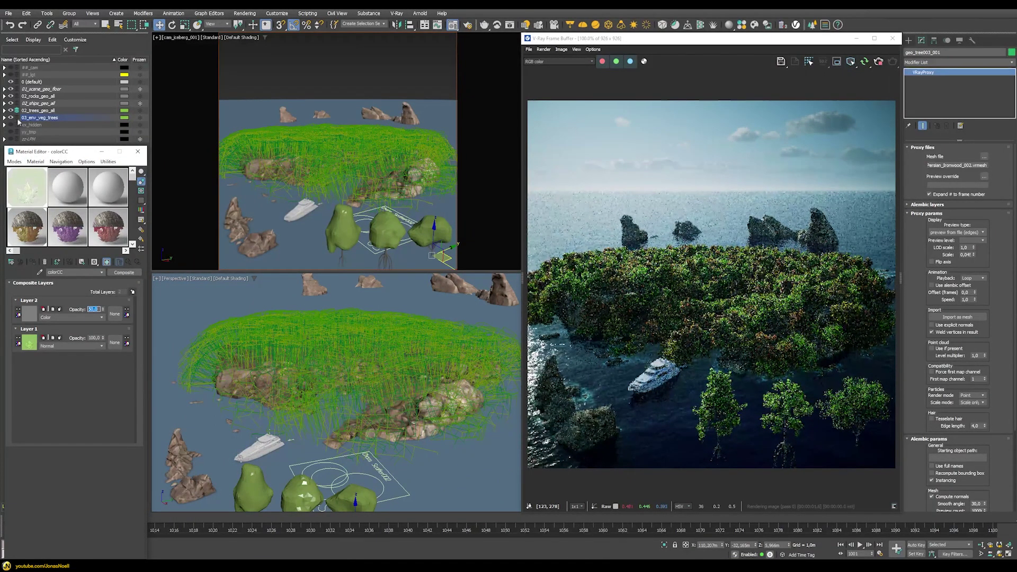
- Hide the 03_env_veg_trees layer, close the Material Editor and select ChaosScatter002
click(11, 118)
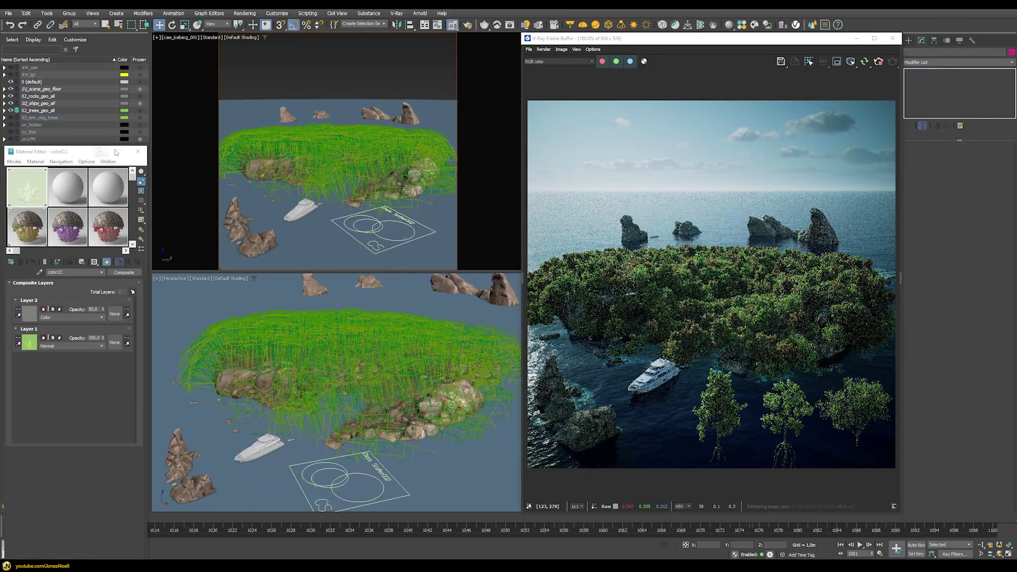
click(140, 153)
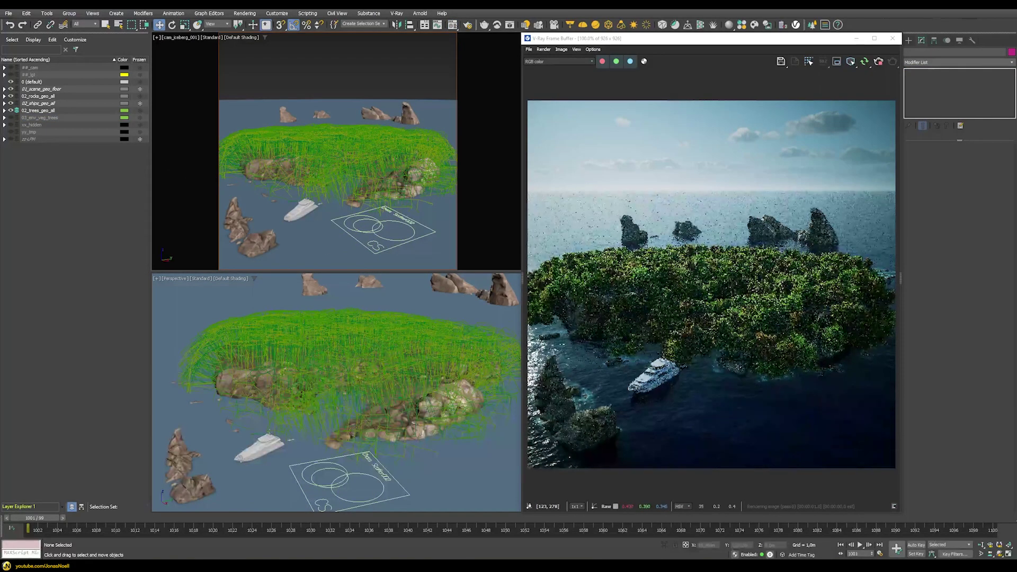
click(377, 228)
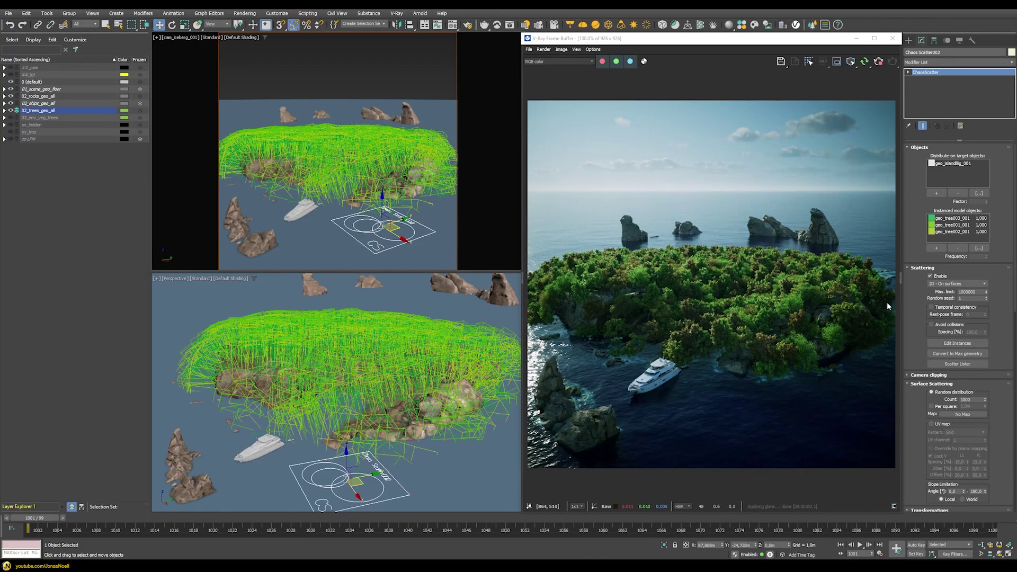
mouse_move(964, 293)
click(941, 286)
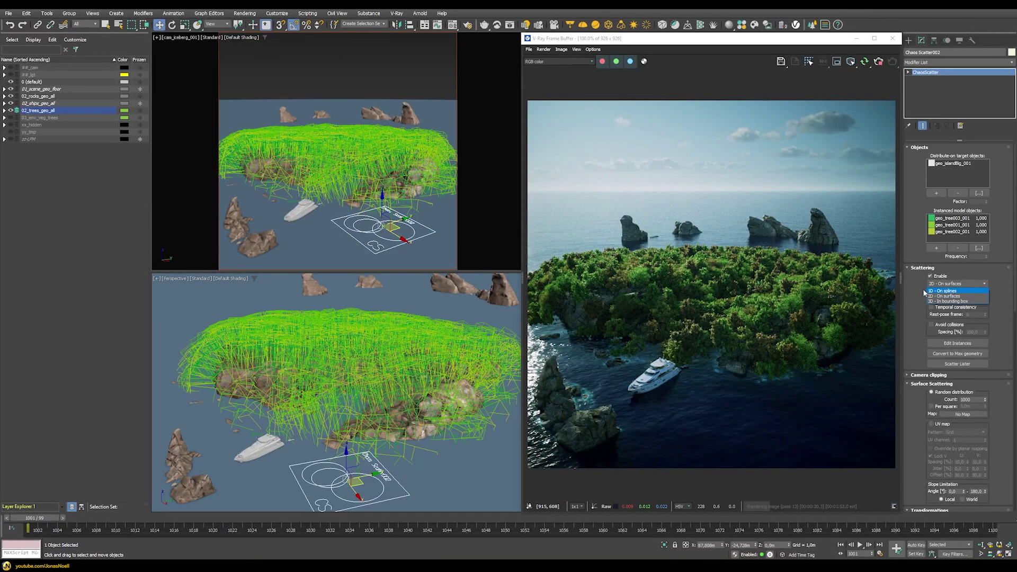
click(920, 290)
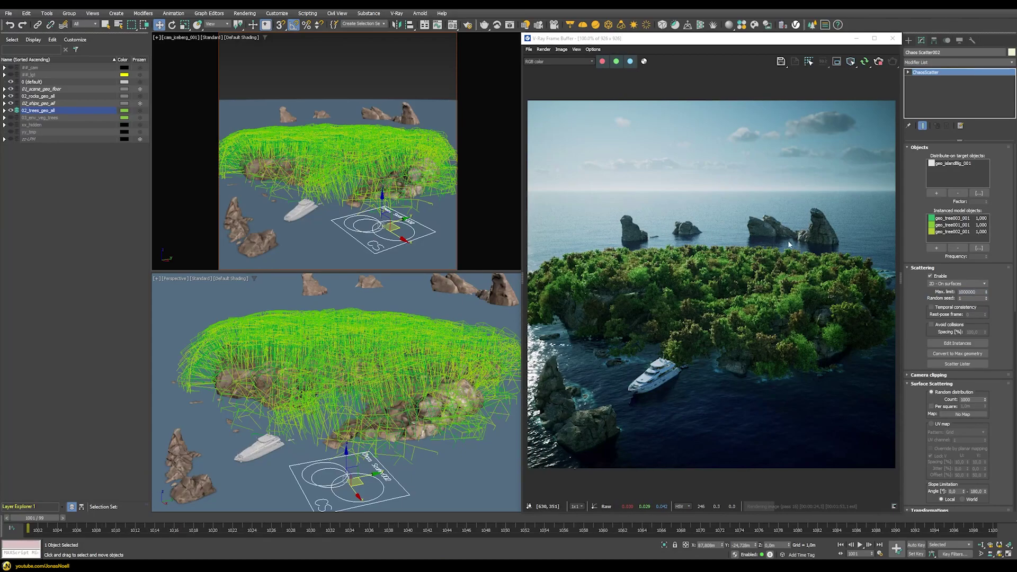
click(960, 284)
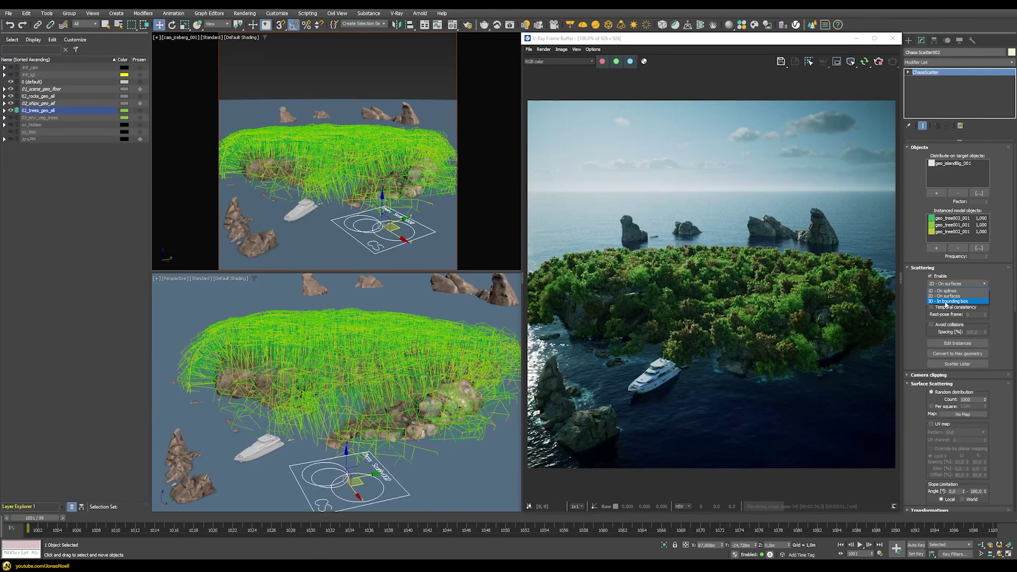
click(947, 301)
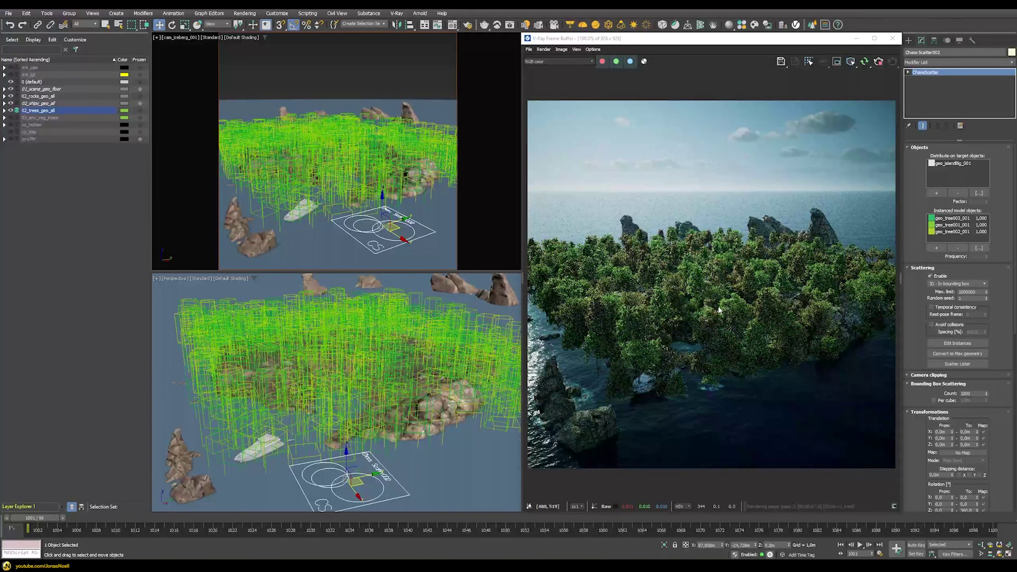
click(958, 284)
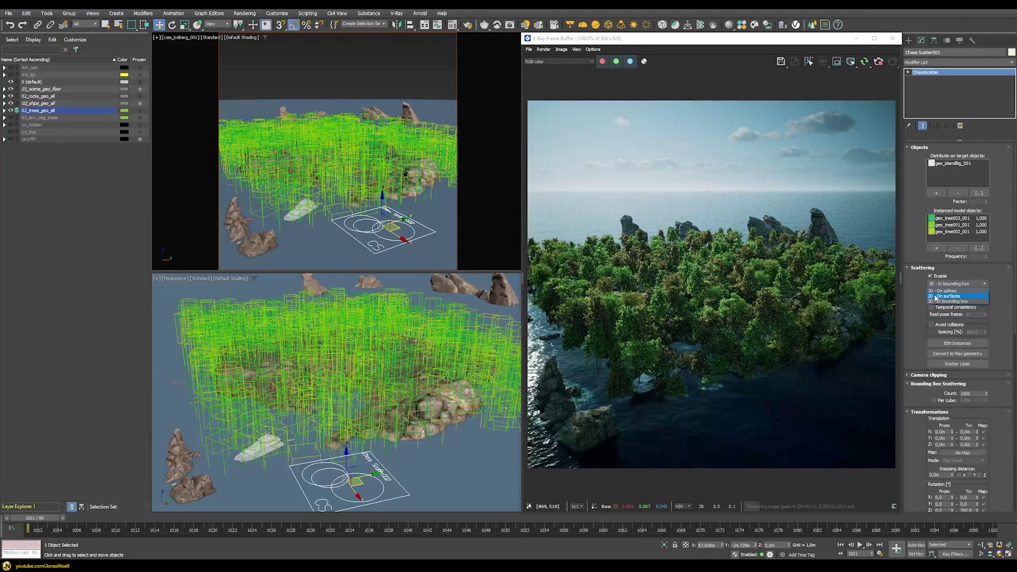
click(934, 296)
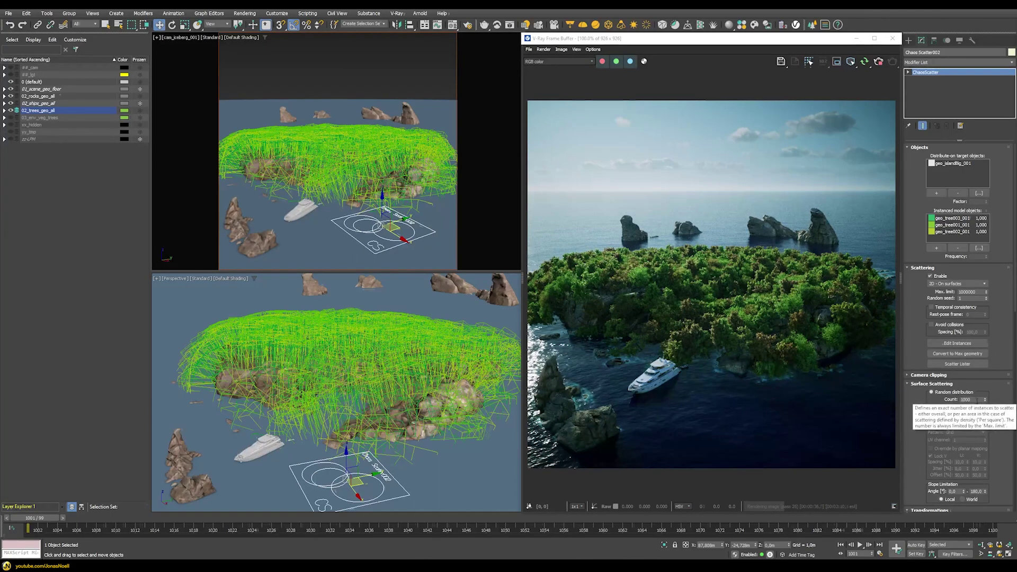
- Set the Surface Scattering Count to 100
double_click(974, 400)
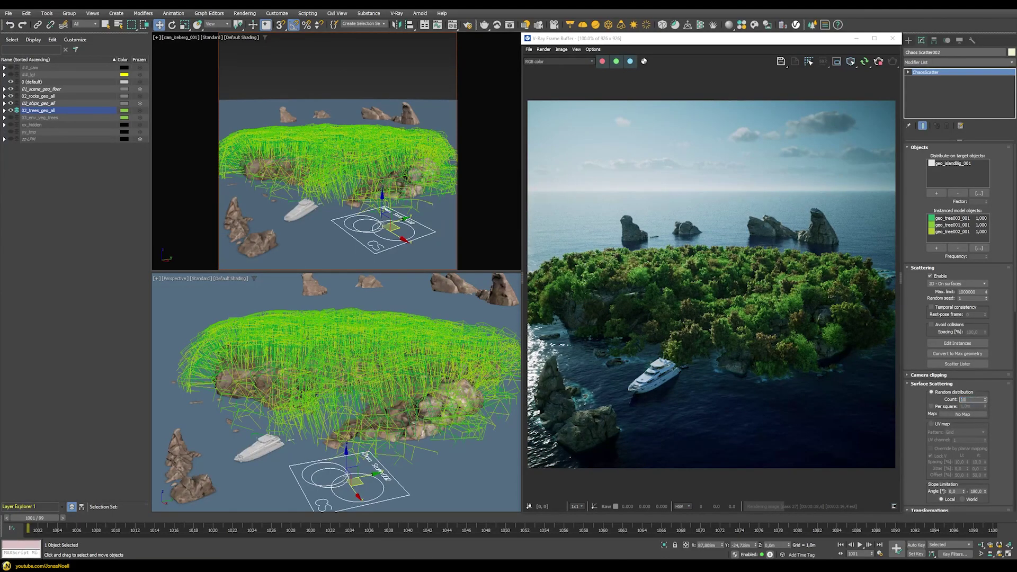
text(100)
key(Return)
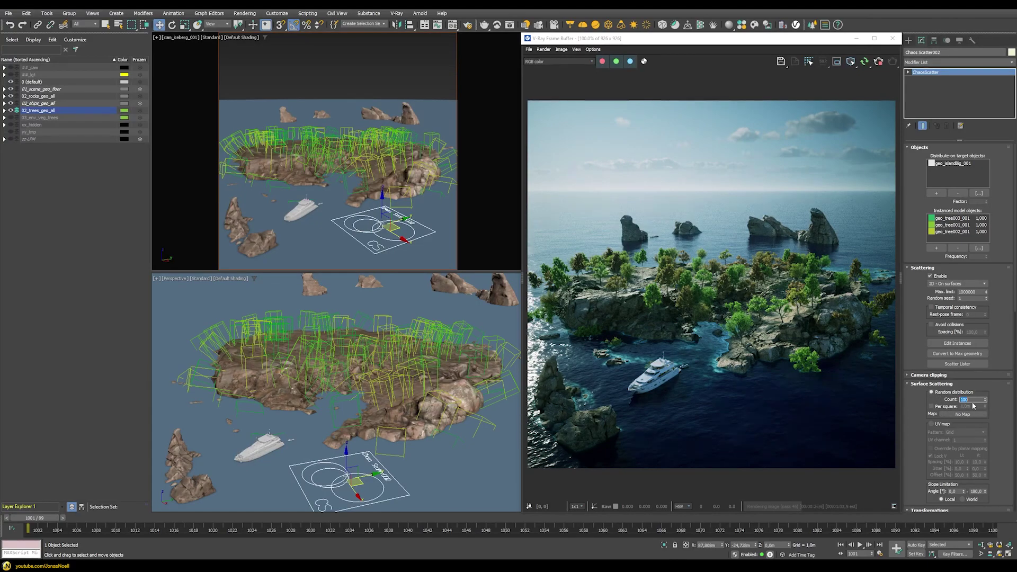
- Switch to density scattering with Count 1 and a Per square area of 5,0m
key(Return)
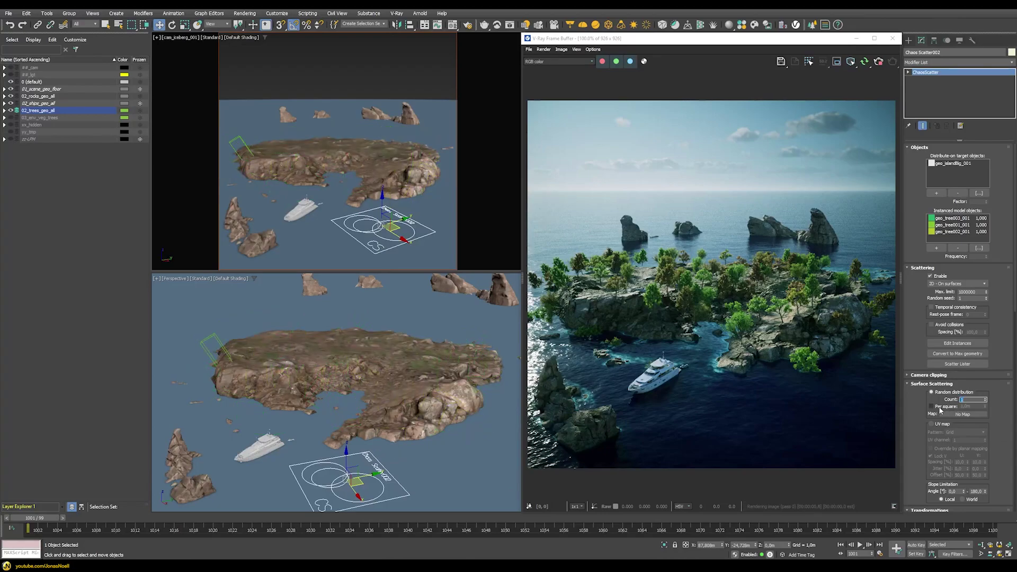
click(931, 406)
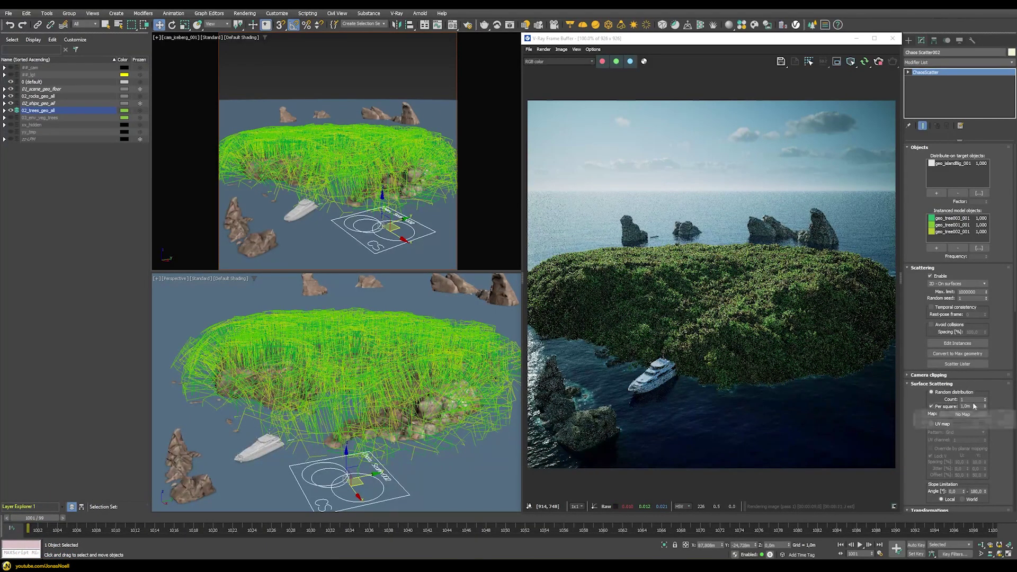
click(974, 405)
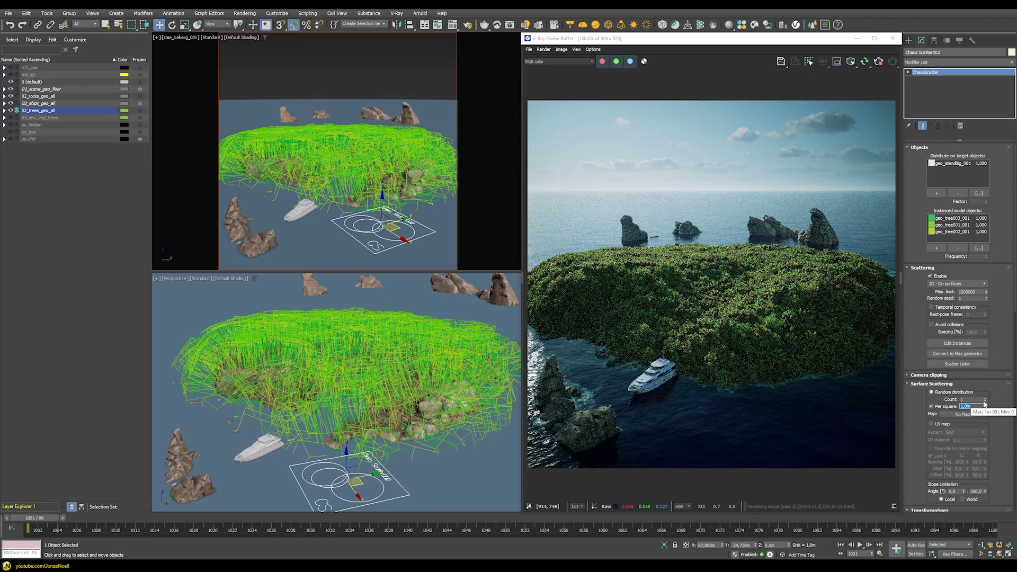
text(5)
key(Return)
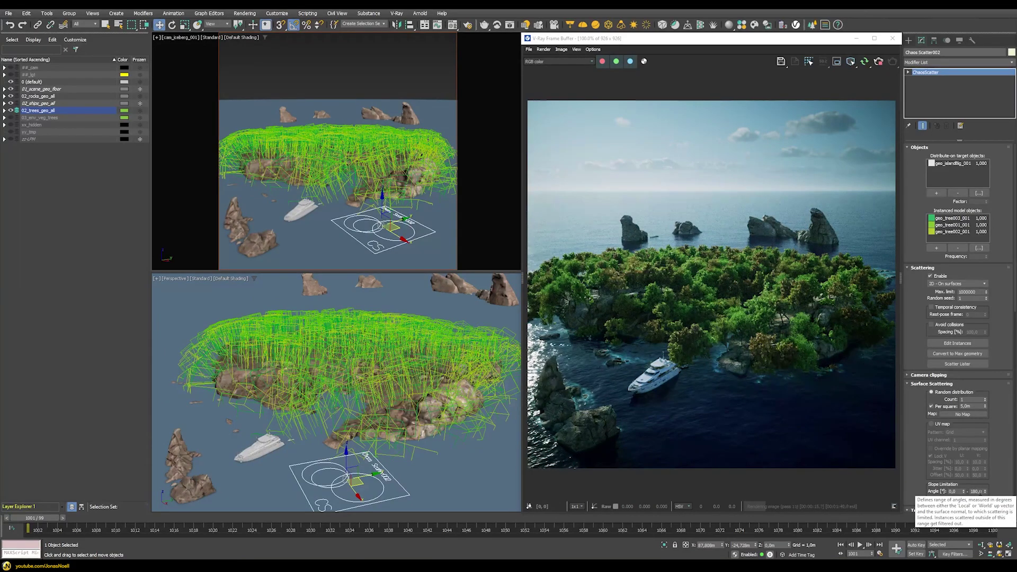
- Set the Slope Limitation angle range to 0–30 degrees
double_click(975, 491)
text(30)
key(Return)
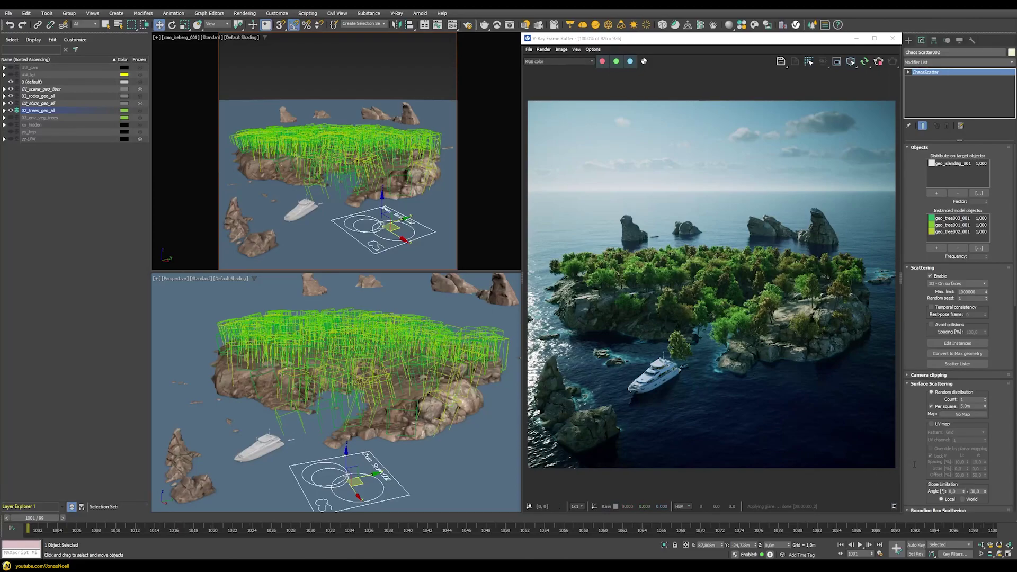
- Unhide the xx_hidden layer and select the spl_exclude spline, viewing the island from above
scroll(942, 317, down, 10)
scroll(933, 386, down, 5)
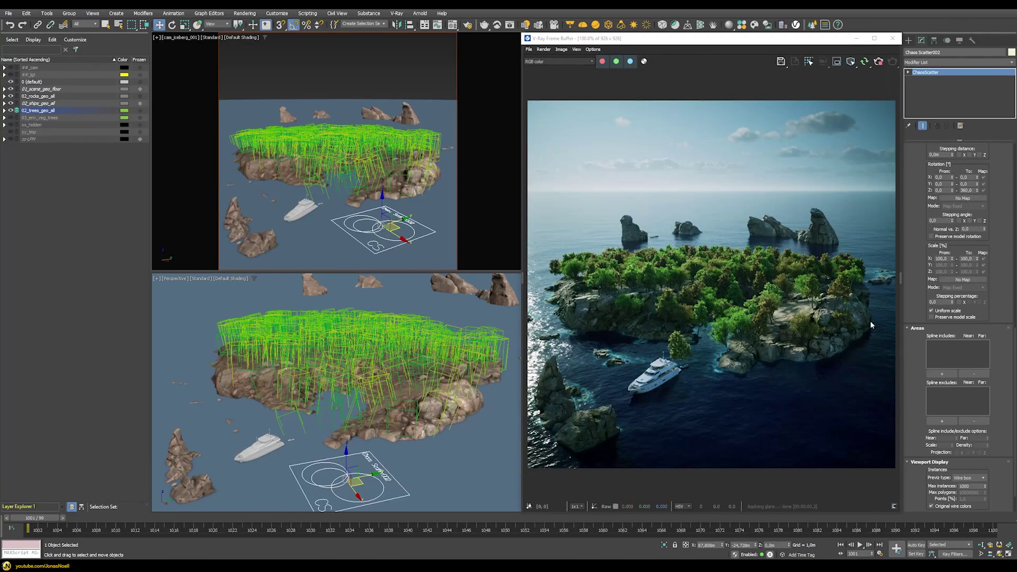
click(4, 125)
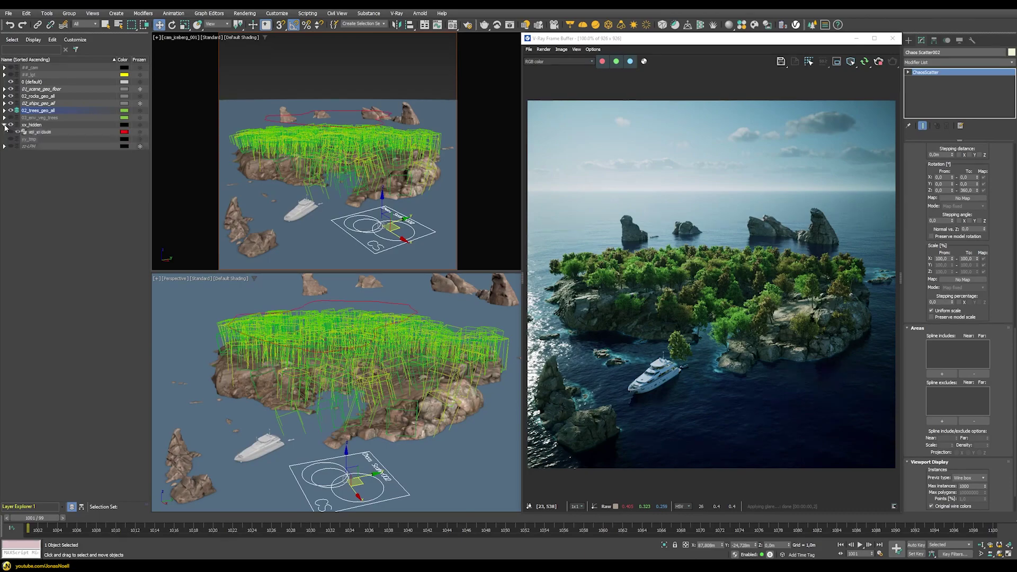
click(10, 125)
click(40, 132)
alt+middle_drag(302, 355, 335, 392)
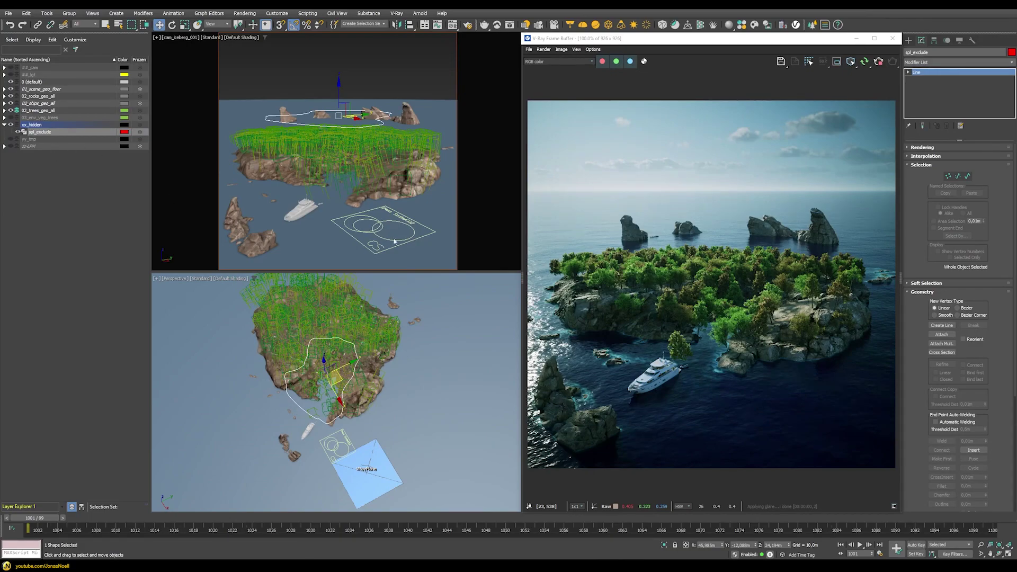
- Add spl_exclude to ChaosScatter002's Spline excludes list
click(377, 233)
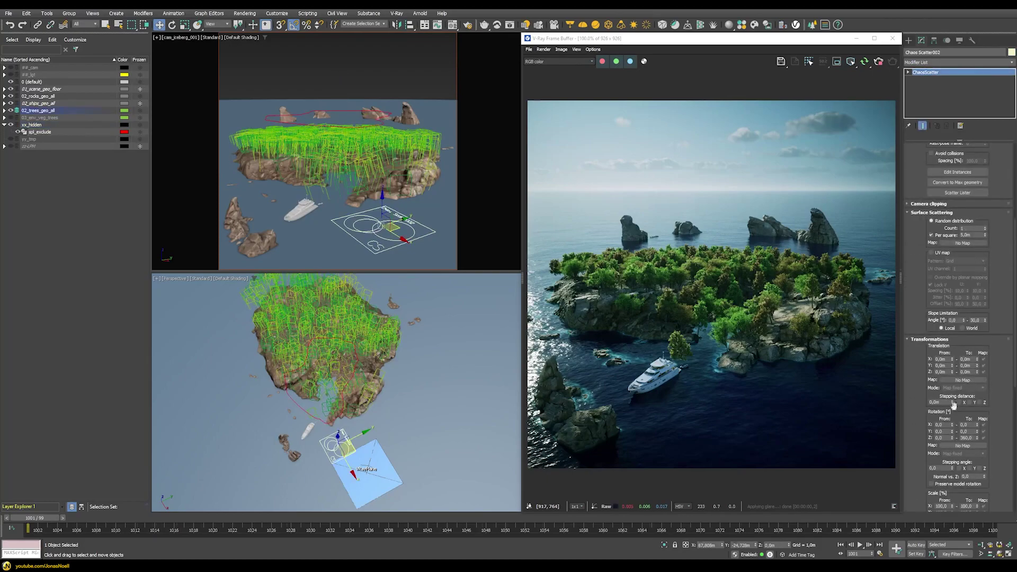
scroll(954, 404, down, 5)
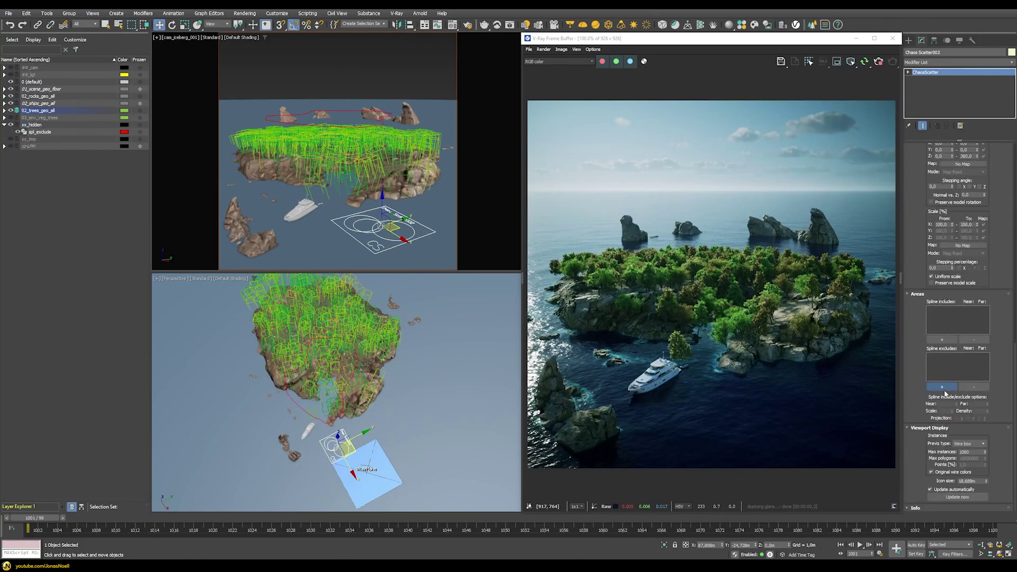
click(942, 387)
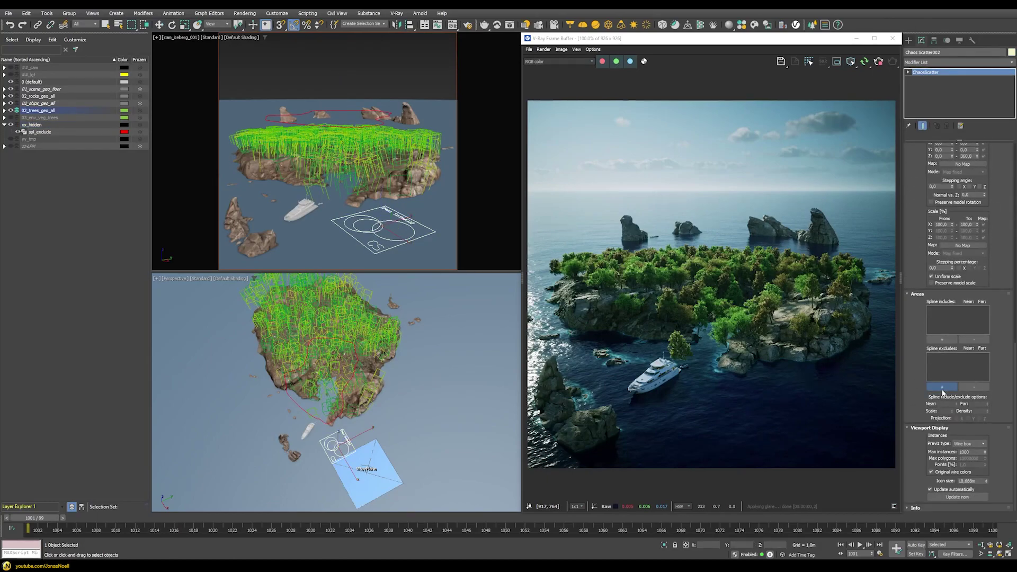
click(306, 408)
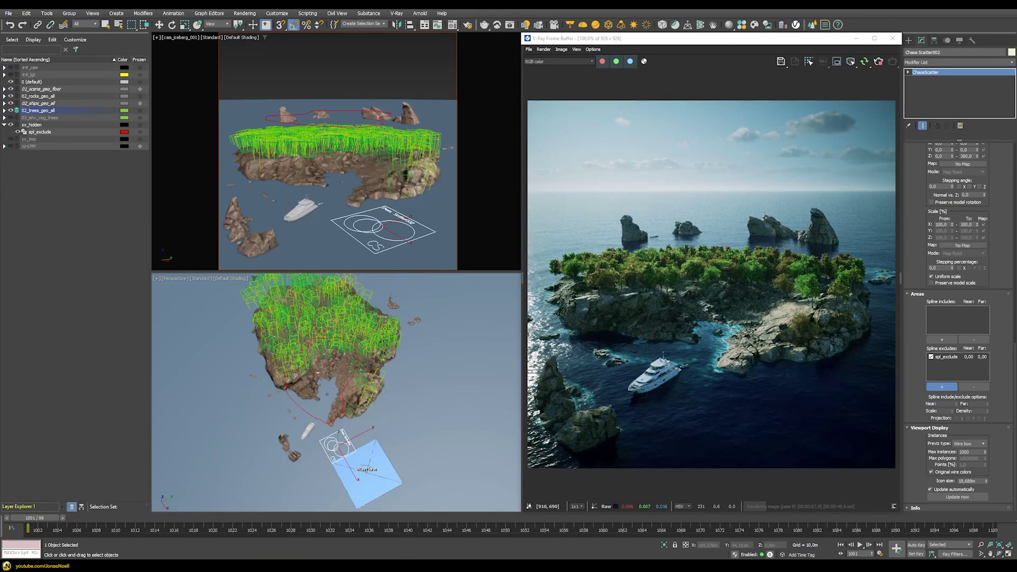
drag(916, 229, 918, 363)
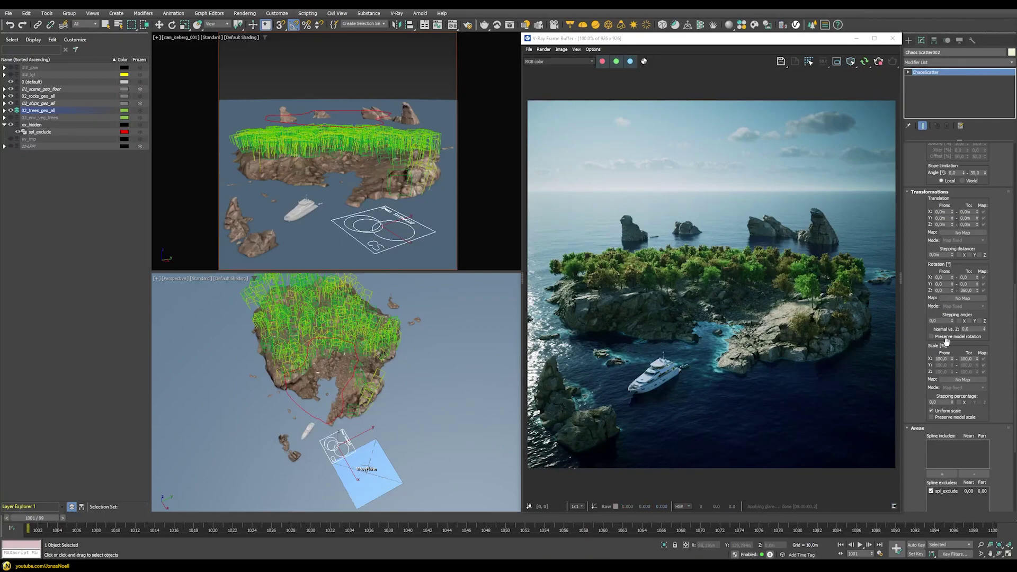
- Try a 10–150% tree scale range and inspect the trees in the magnified render
double_click(942, 359)
text(10)
key(Tab)
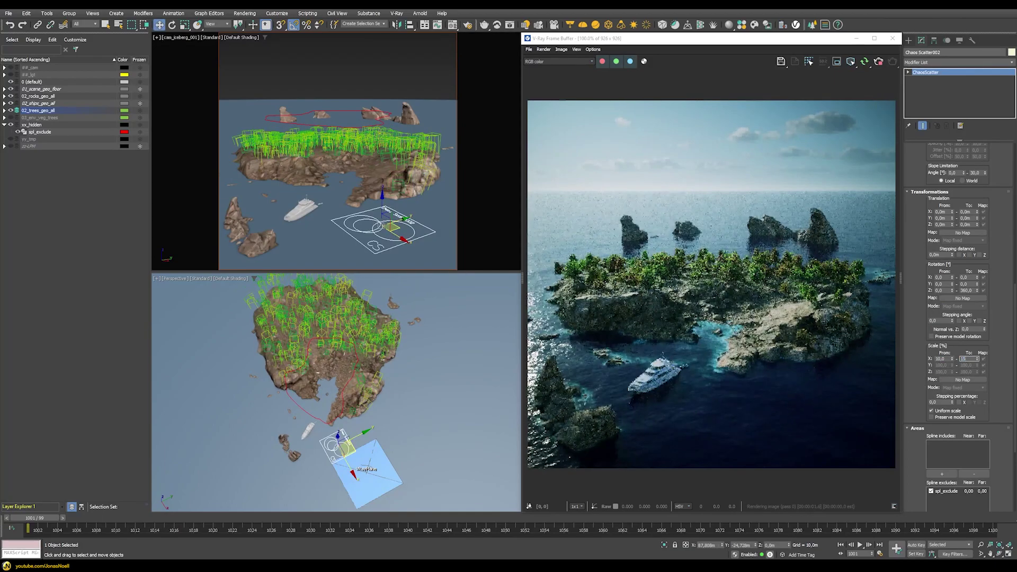
text(150)
key(Return)
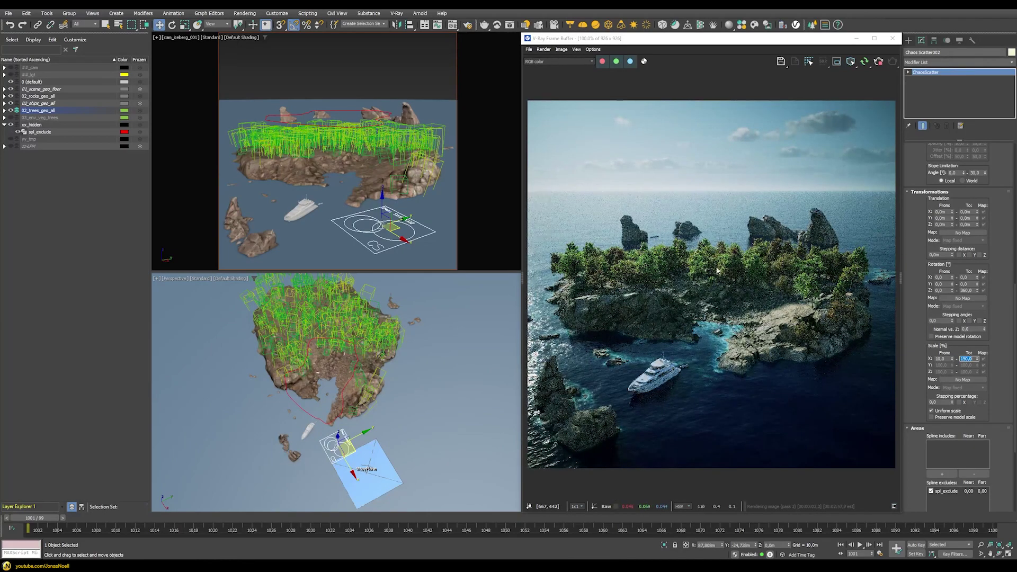
scroll(717, 280, up, 2)
middle_drag(643, 295, 783, 305)
scroll(662, 322, down, 1)
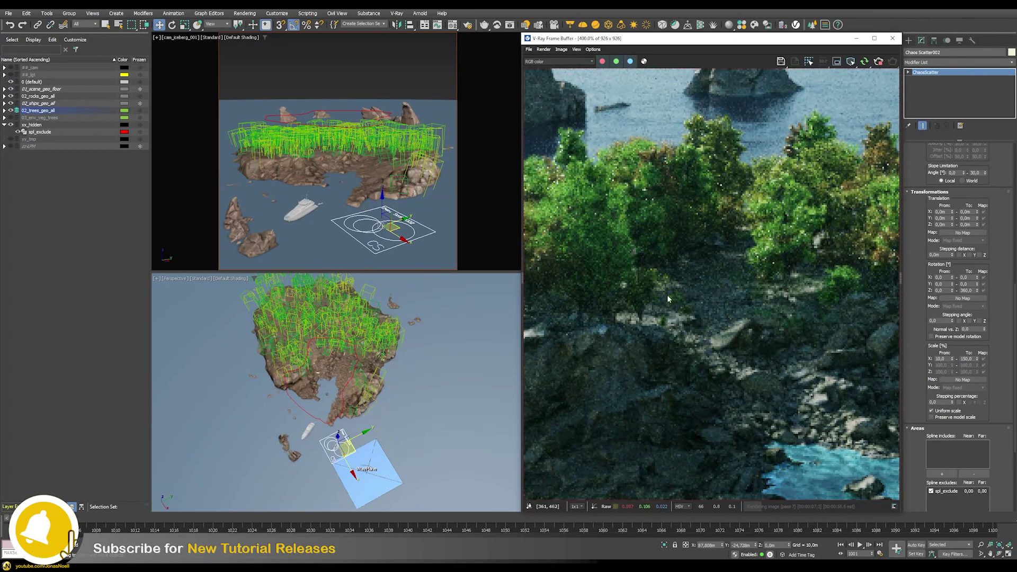
scroll(671, 324, down, 1)
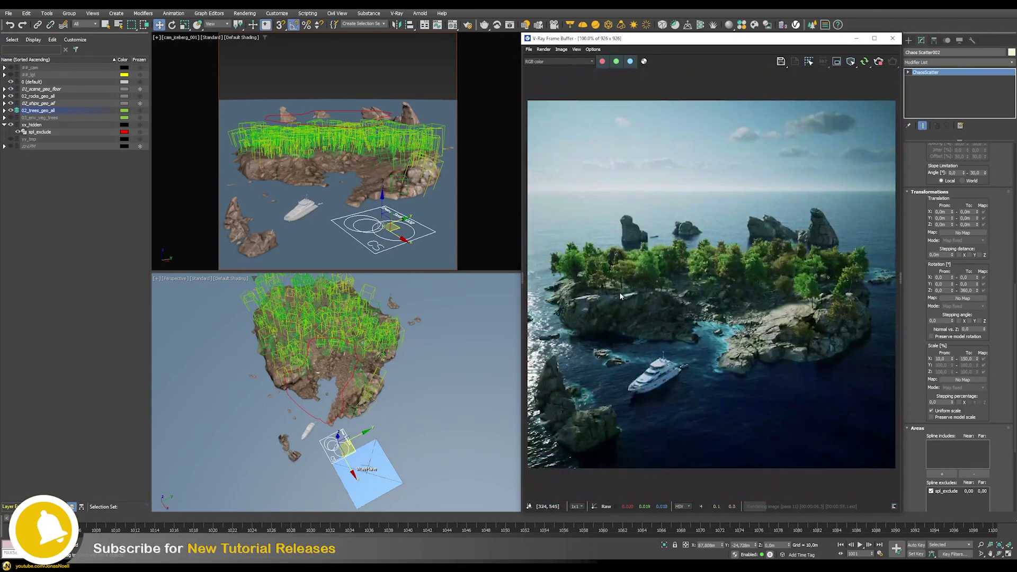
- Narrow the tree scale range to a minimum of 50 and a maximum of 125
click(956, 363)
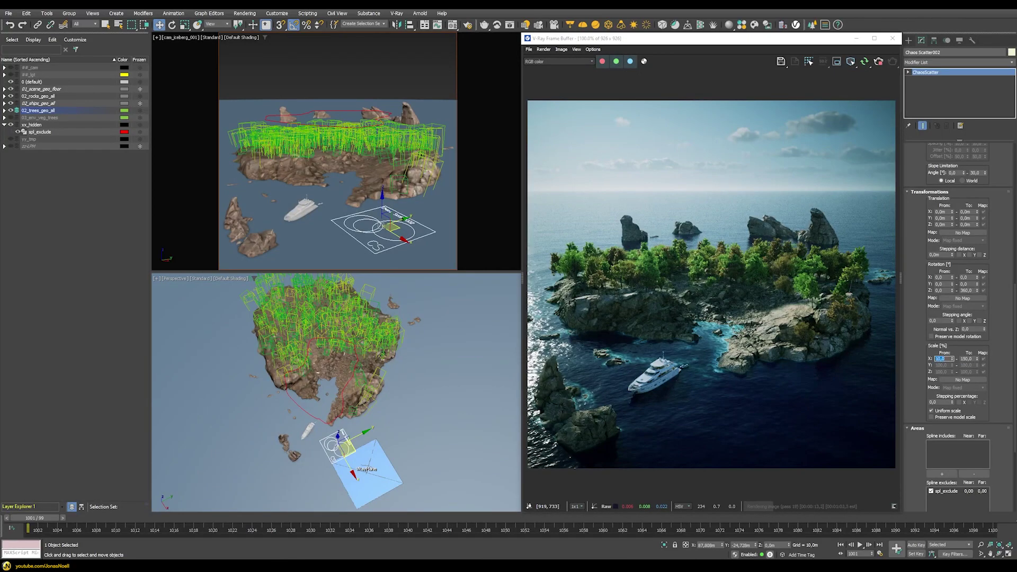
text(50)
key(Tab)
text(125)
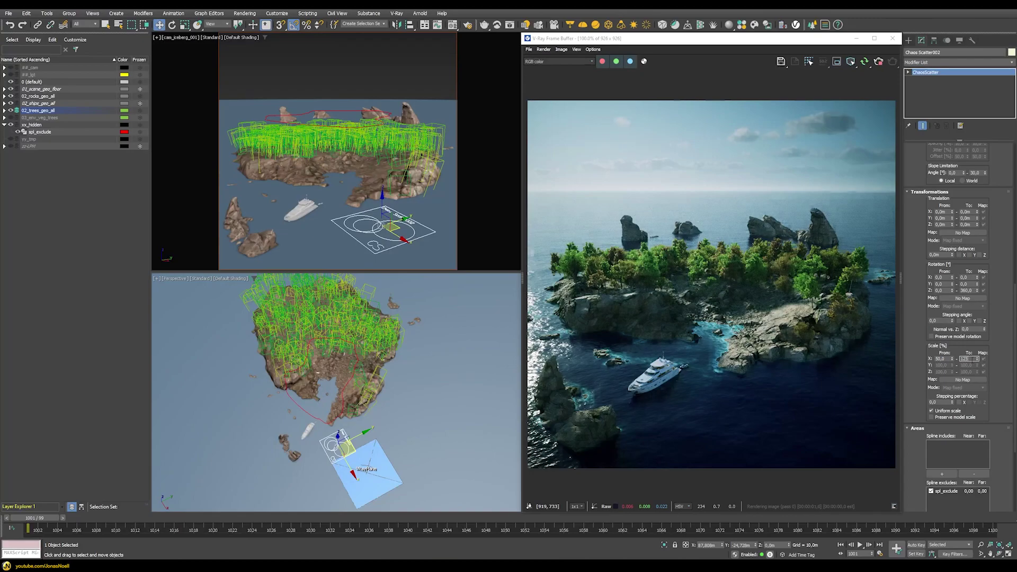
key(Return)
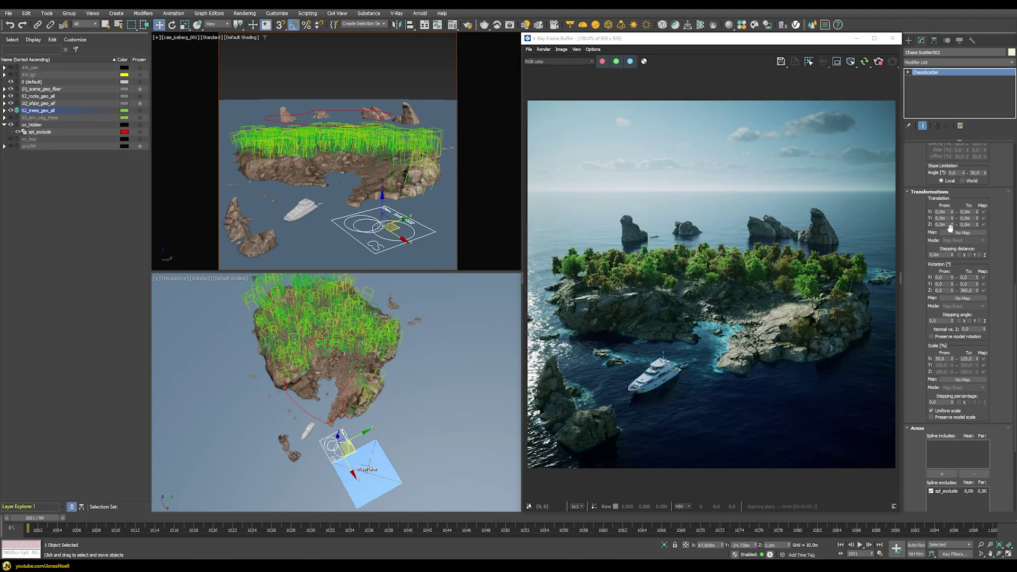
- Set the trees' lowest Z translation to -5 m, then deepen it to -10 m
click(941, 224)
text(-5)
key(Return)
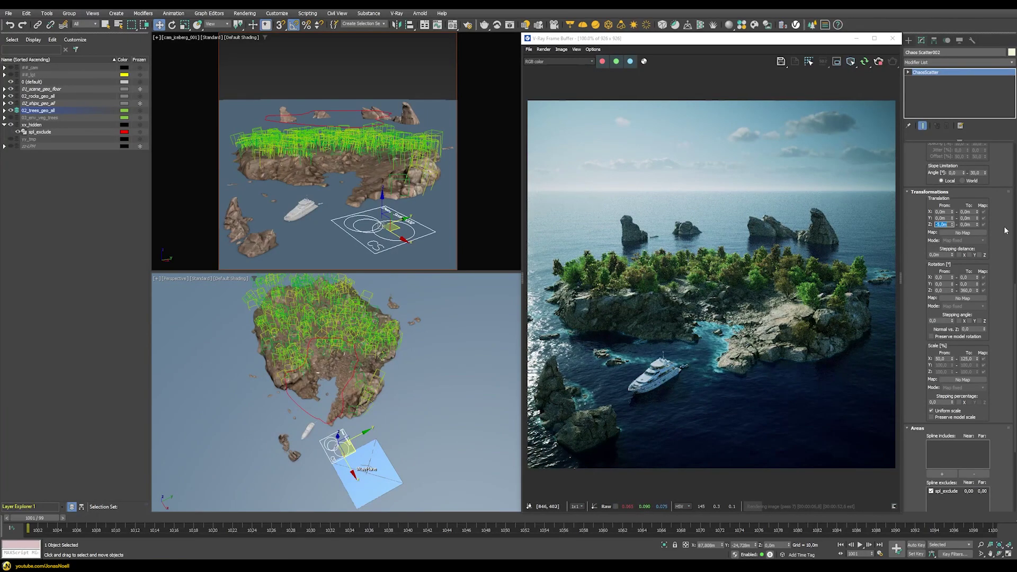
text(-10)
key(Return)
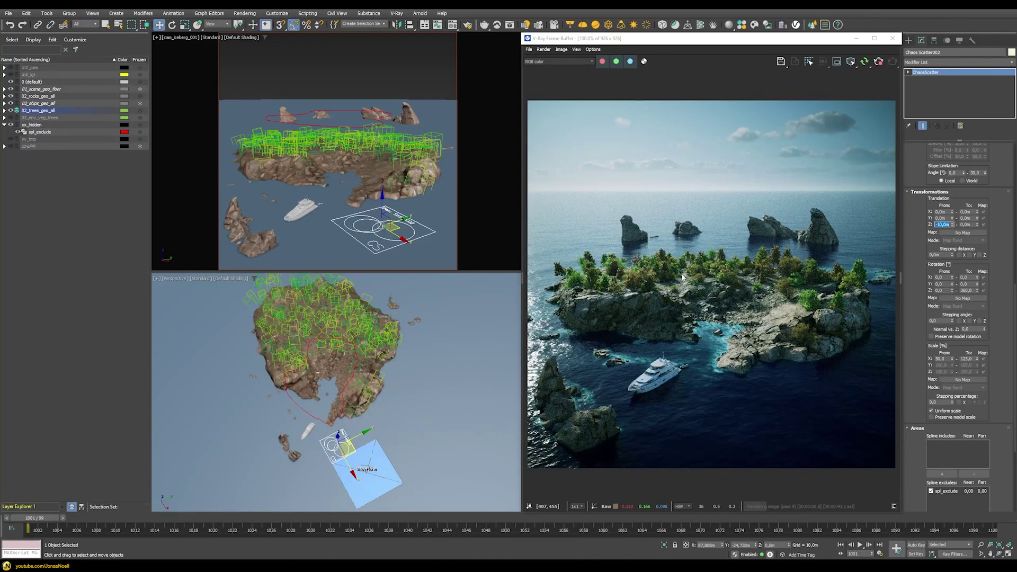
scroll(666, 304, up, 1)
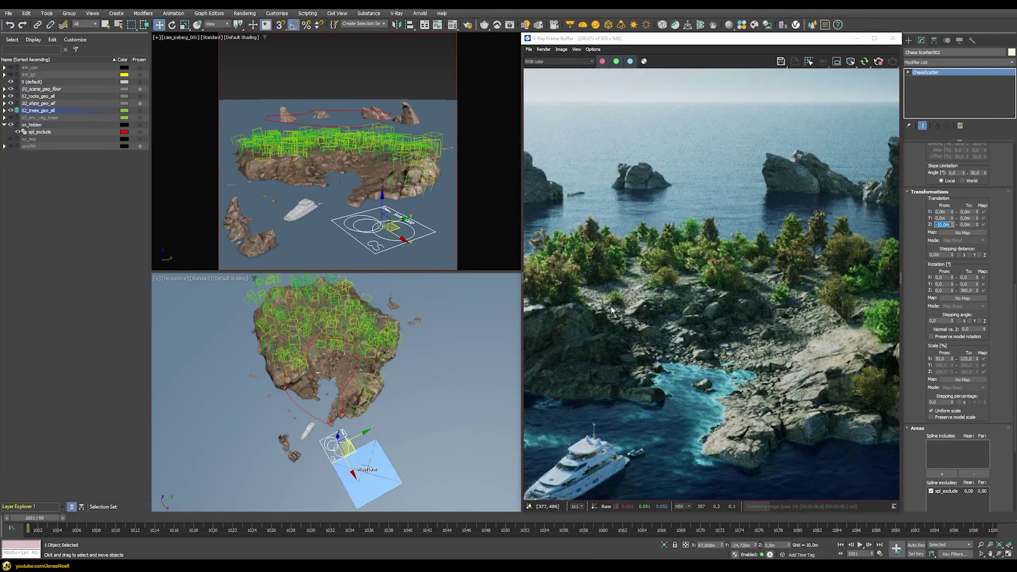
scroll(702, 303, down, 2)
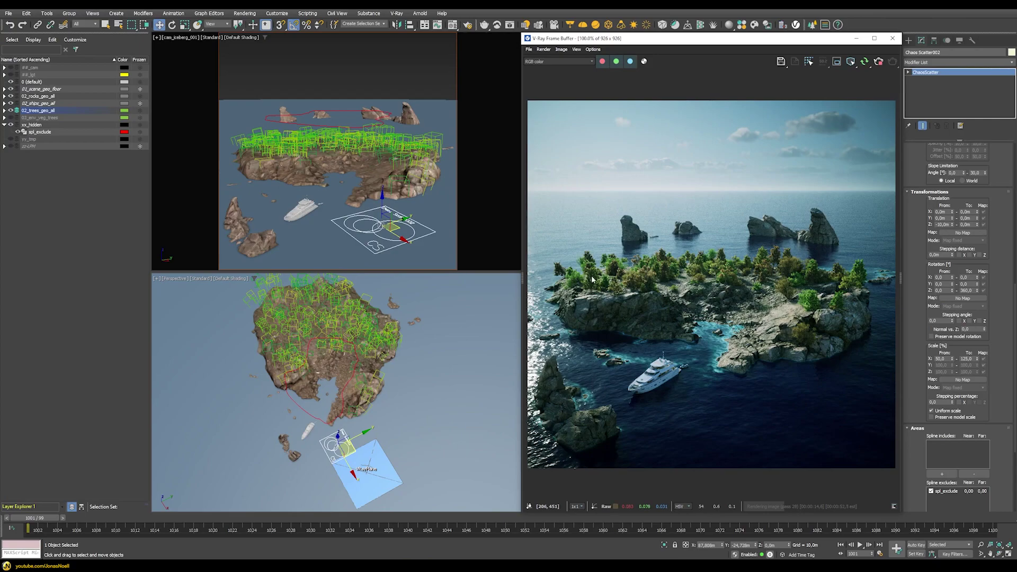
- Change the Surface Scattering Count from 1 to 2 for a denser tree cover
drag(983, 206, 983, 490)
scroll(995, 333, down, 4)
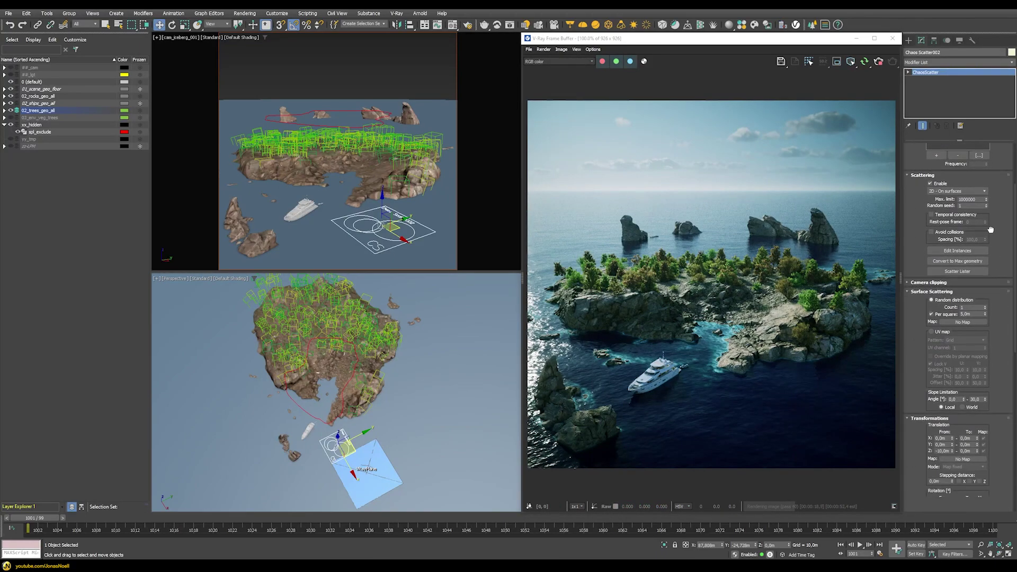
double_click(965, 307)
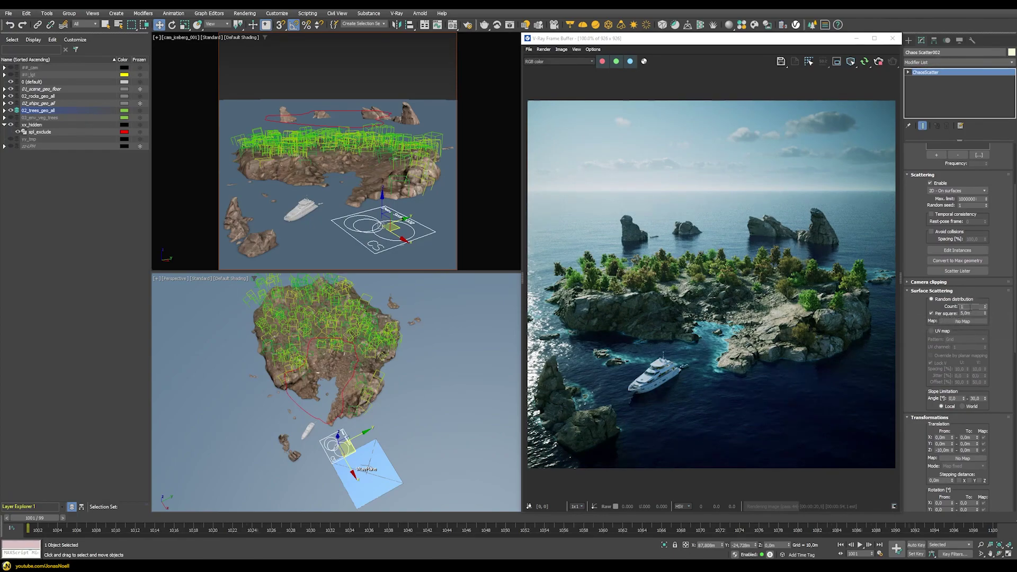
text(2)
key(Return)
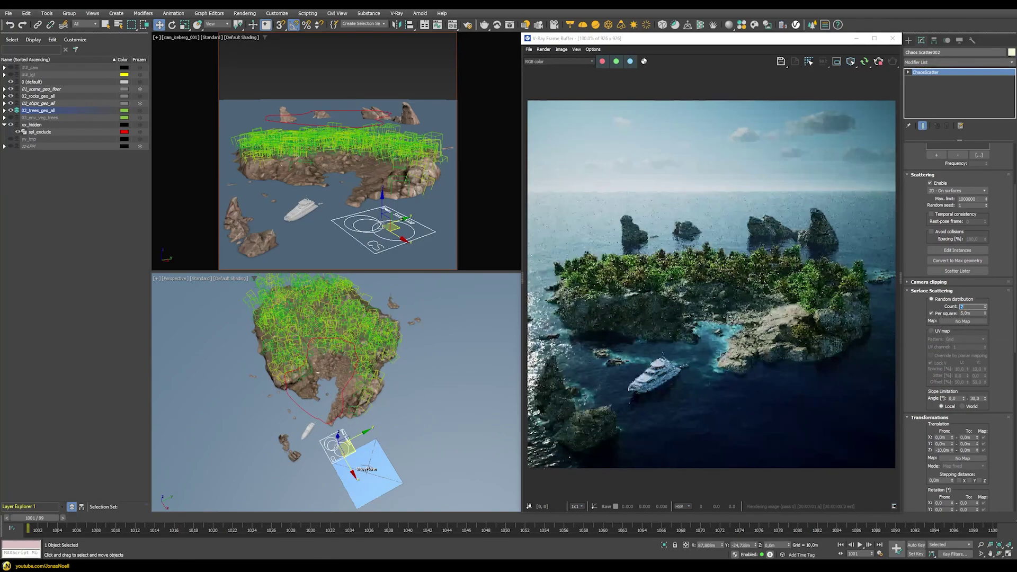